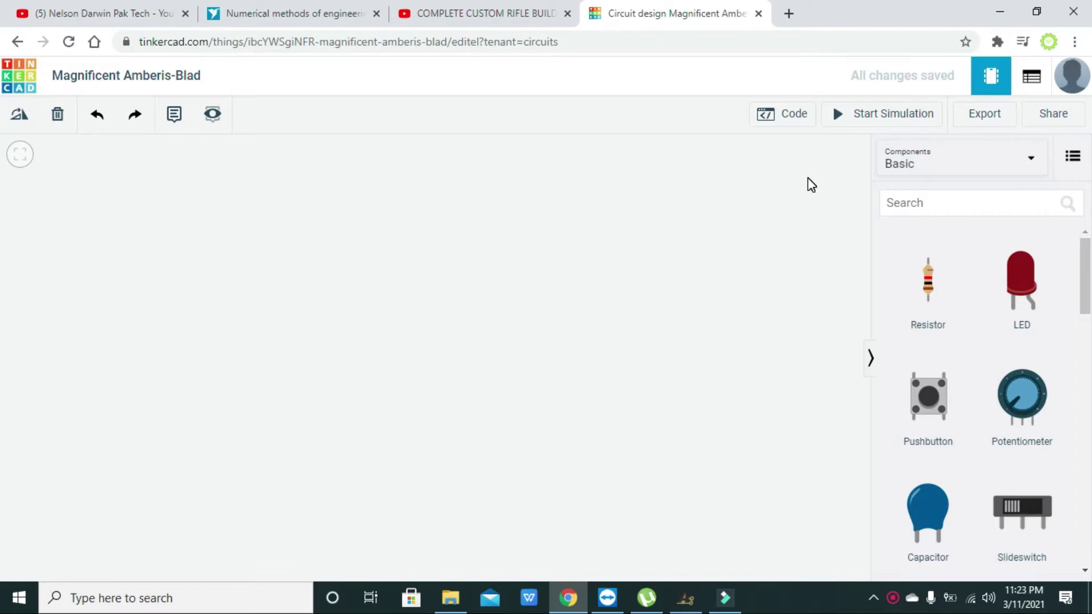
# Place an Arduino Uno R3 from the Basic components on the left of the canvas.
pyautogui.click(927, 200)
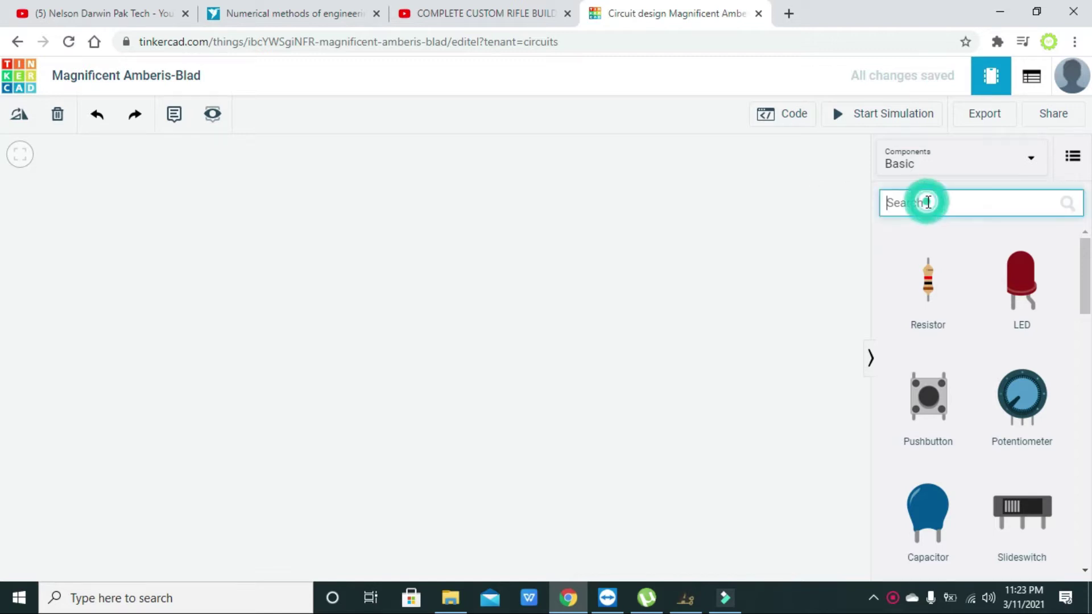
pyautogui.click(921, 163)
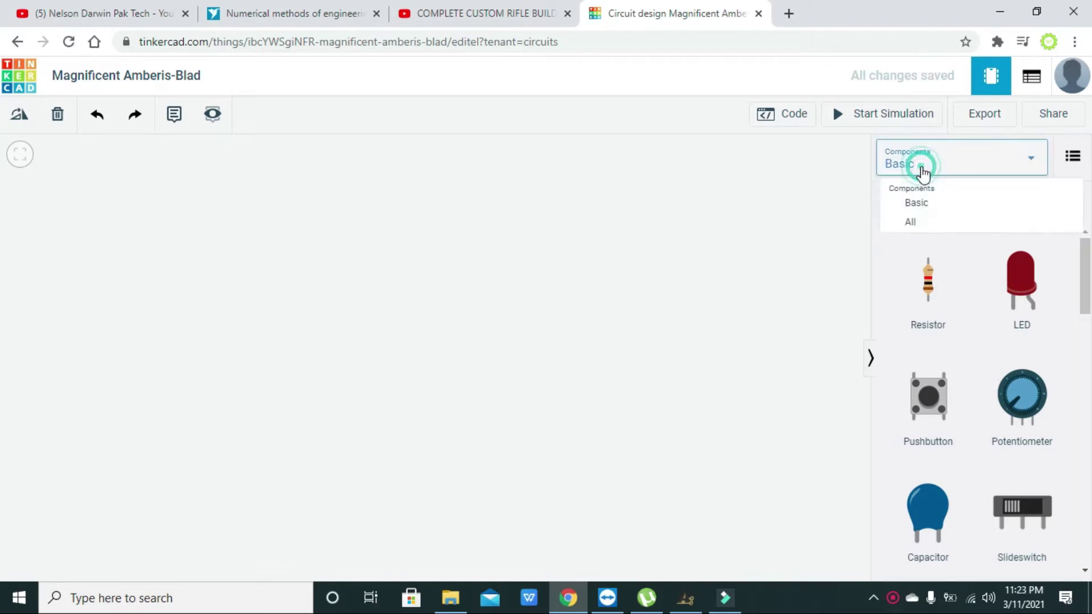
pyautogui.click(930, 210)
pyautogui.moveTo(1086, 267); pyautogui.dragTo(1090, 377)
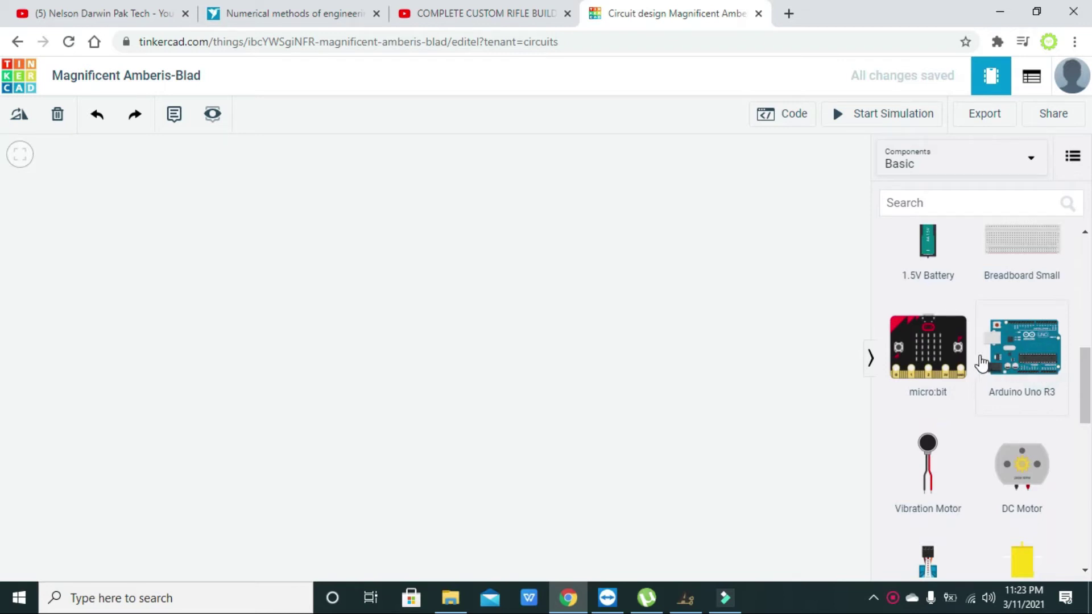
pyautogui.moveTo(981, 363); pyautogui.dragTo(350, 398)
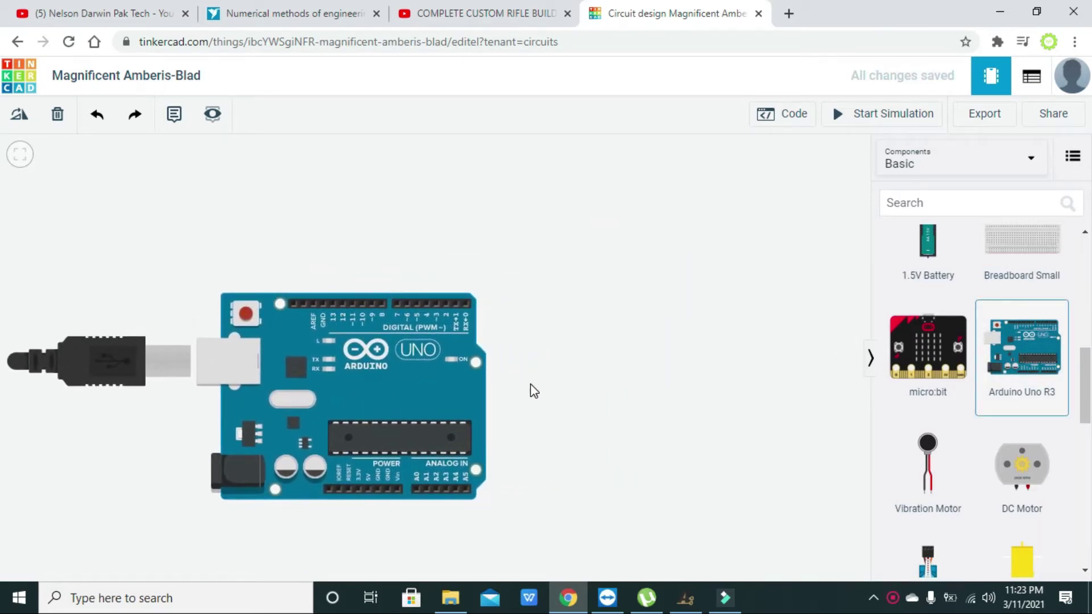
# Search the component library for 'ldr', then clear the search.
pyautogui.click(935, 199)
pyautogui.write('ld')
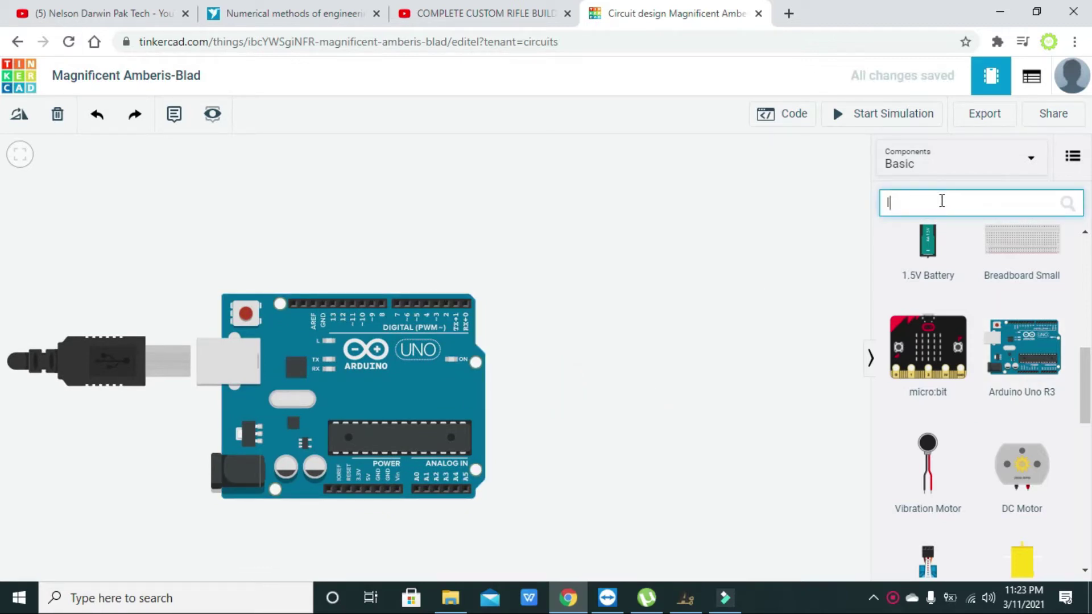
pyautogui.write('r')
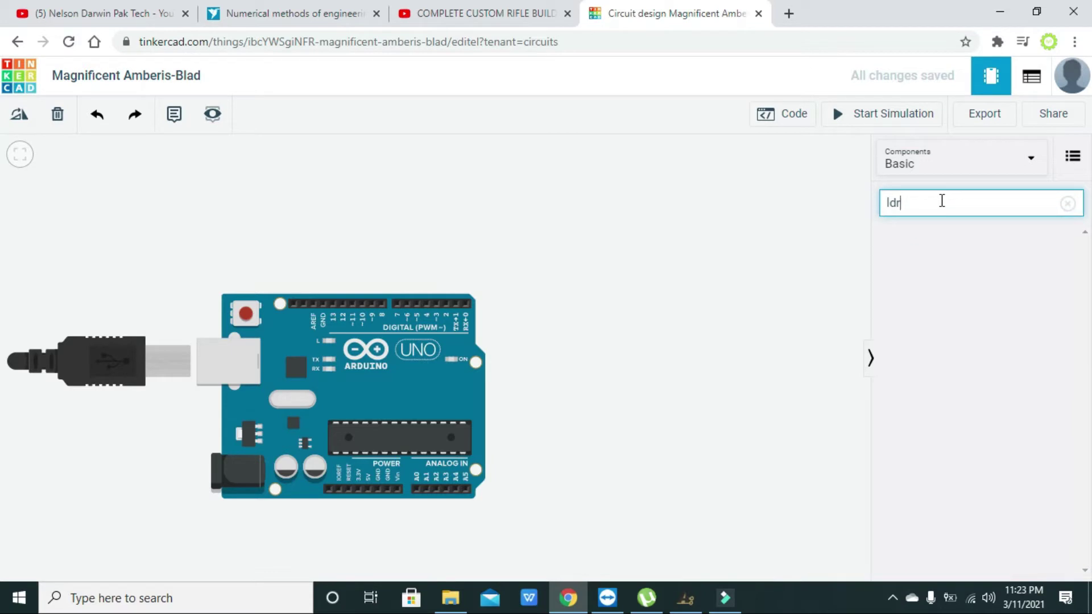
pyautogui.press('BackSpace')
pyautogui.press('BackSpace')
pyautogui.press('BackSpace')
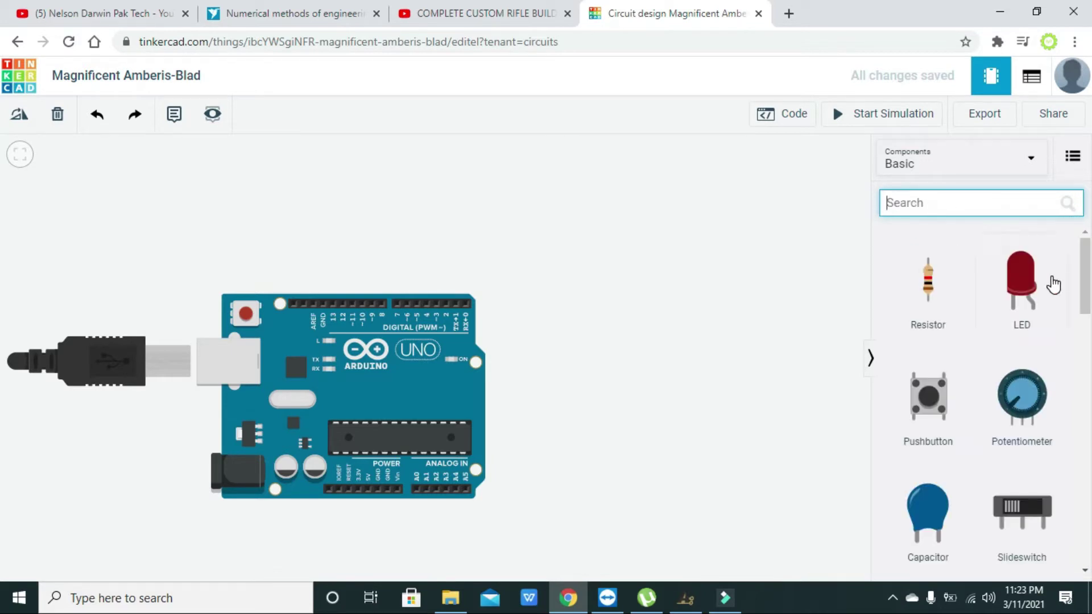
pyautogui.click(3, 278)
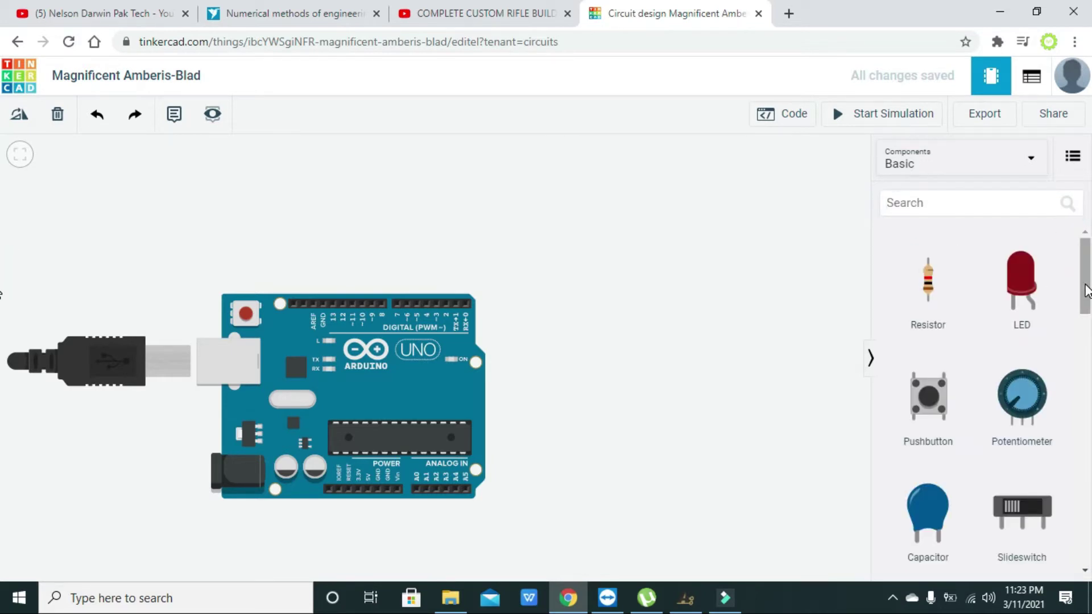
# Scroll the Basic list and drag a Photoresistor onto the canvas.
pyautogui.click(1085, 288)
pyautogui.moveTo(1085, 287); pyautogui.dragTo(1089, 505)
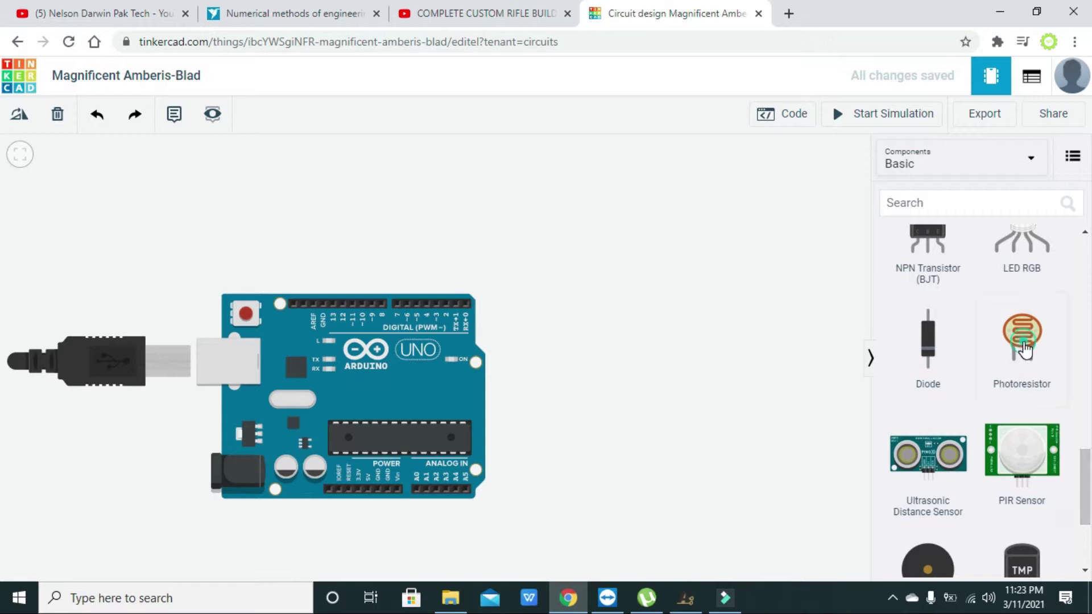
pyautogui.moveTo(1019, 350); pyautogui.dragTo(621, 437)
# Move the Arduino up toward the centre and set the photoresistor just below it.
pyautogui.moveTo(429, 382); pyautogui.dragTo(510, 266)
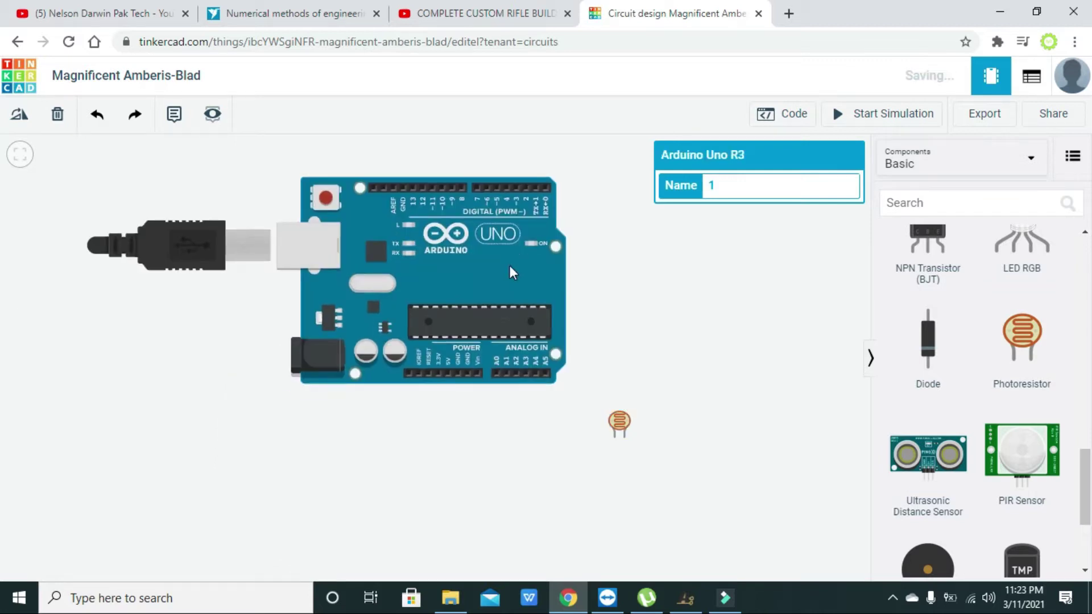
pyautogui.moveTo(621, 417); pyautogui.dragTo(400, 463)
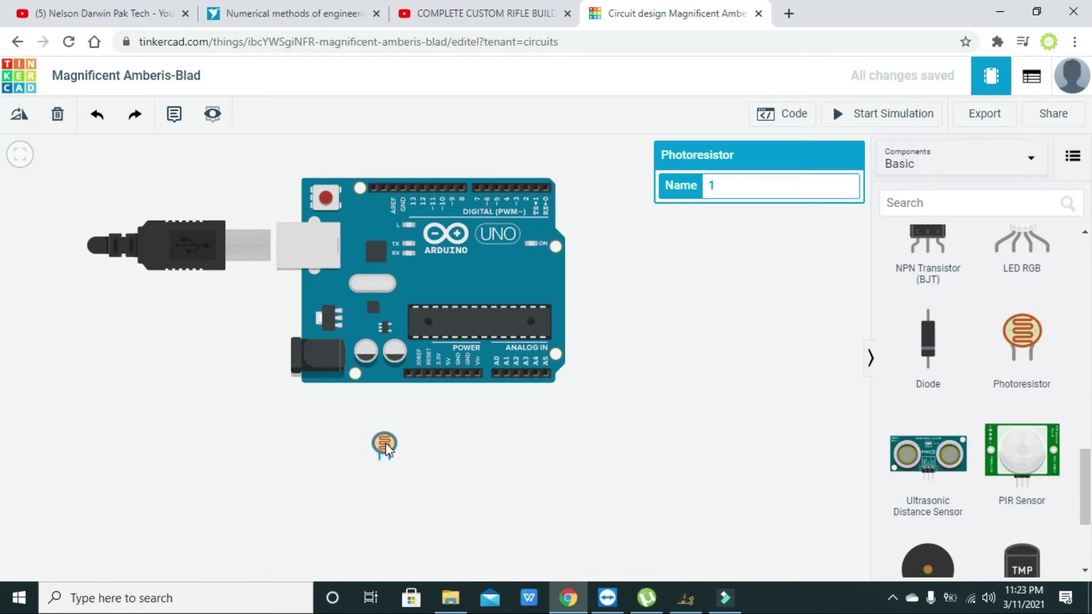
pyautogui.click(437, 466)
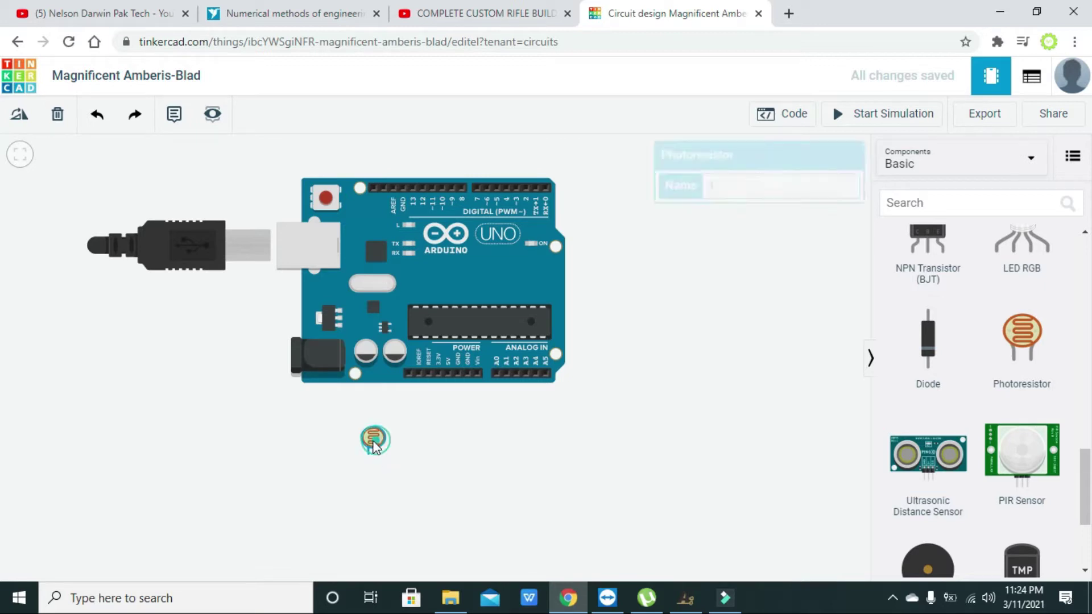
pyautogui.moveTo(391, 453); pyautogui.dragTo(377, 457)
pyautogui.click(374, 451)
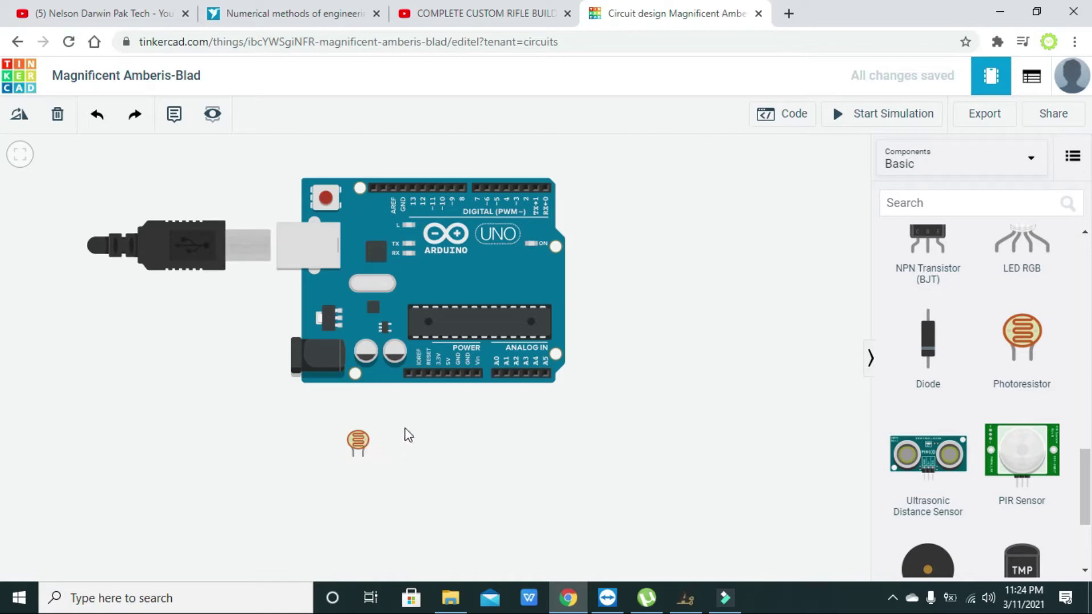
# Search 'cell' and place a Coin Cell 3V Battery left of the photoresistor.
pyautogui.click(905, 203)
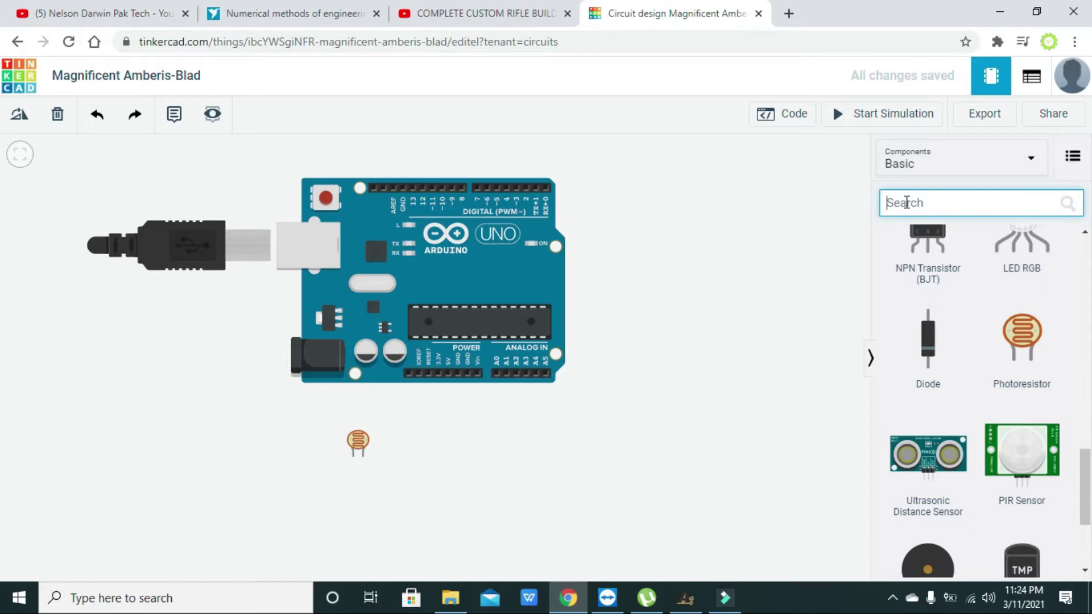
pyautogui.write('cell')
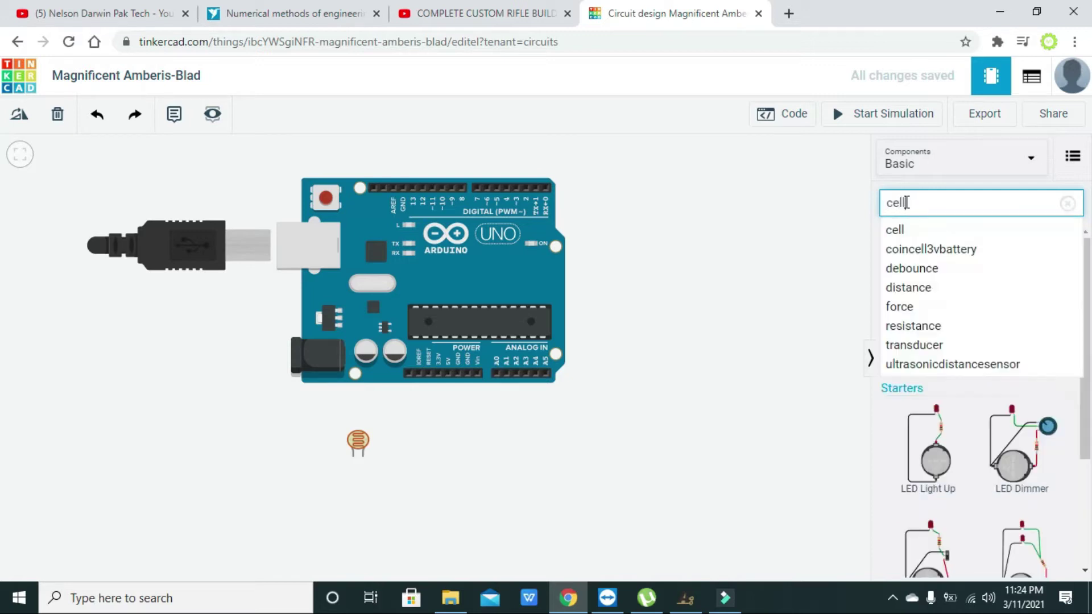
pyautogui.click(803, 237)
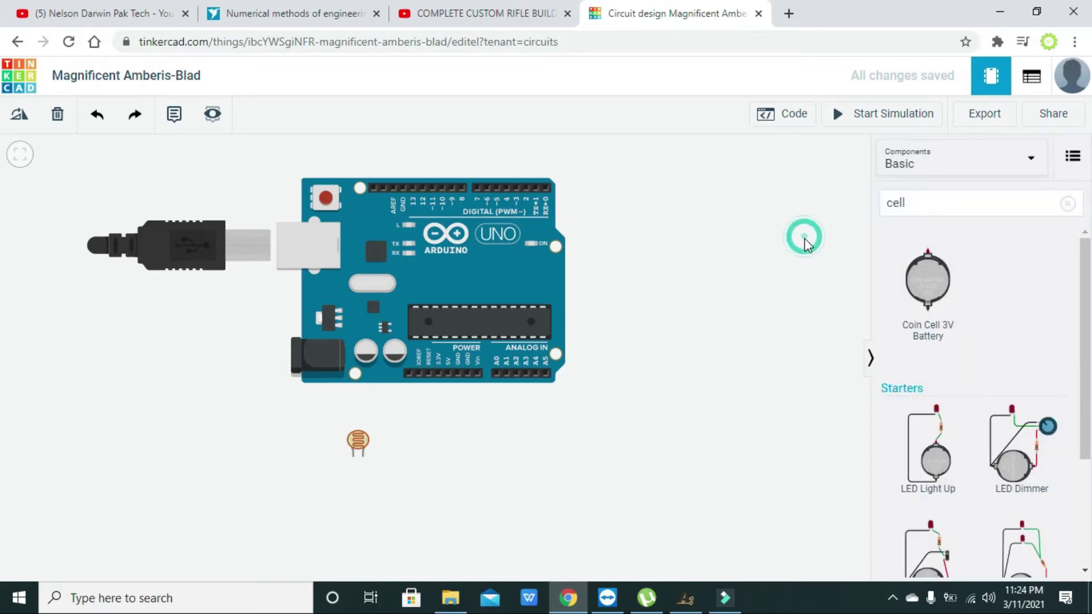
pyautogui.click(925, 277)
pyautogui.moveTo(926, 277); pyautogui.dragTo(227, 478)
# Move the photoresistor up beside the Arduino and lower the battery slightly.
pyautogui.click(359, 444)
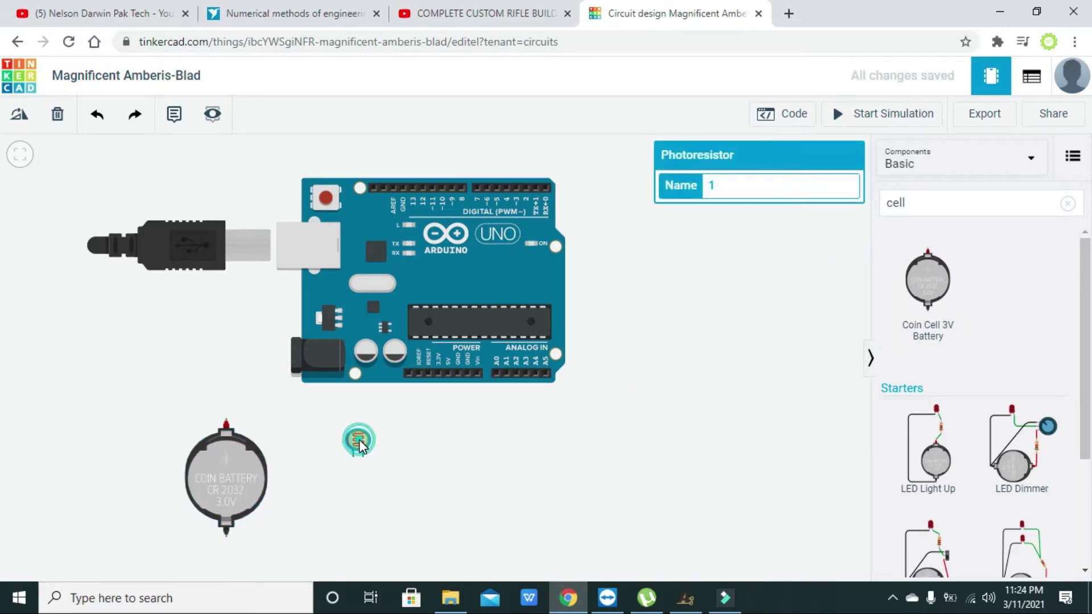
pyautogui.moveTo(360, 444); pyautogui.dragTo(326, 408)
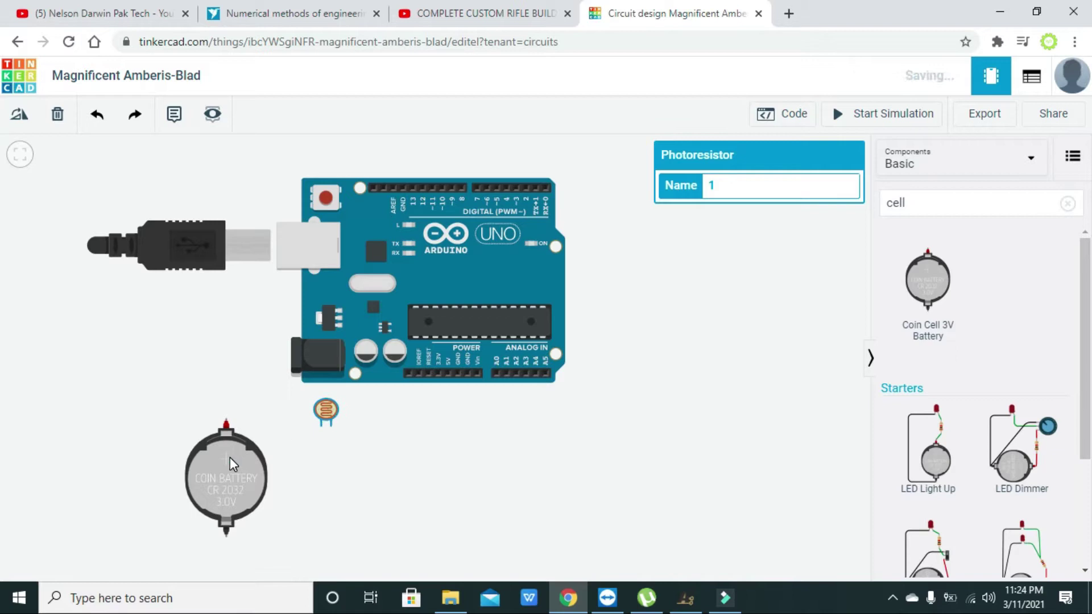
pyautogui.moveTo(230, 457); pyautogui.dragTo(229, 470)
pyautogui.click(286, 443)
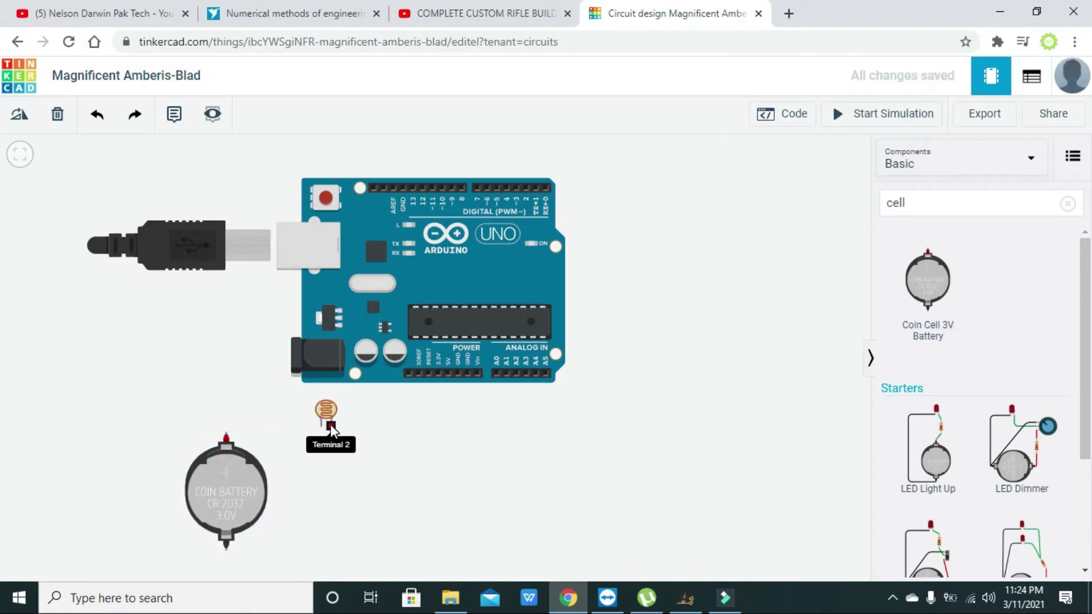
# Wire the photoresistor's terminal to the battery's positive terminal, keeping the wire level.
pyautogui.click(321, 426)
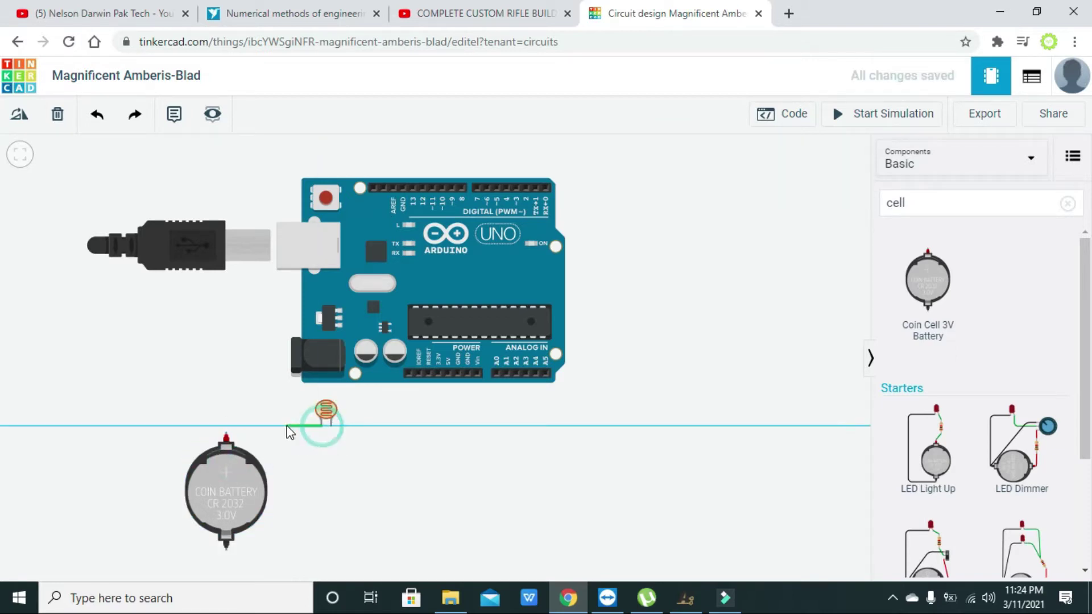
pyautogui.click(227, 433)
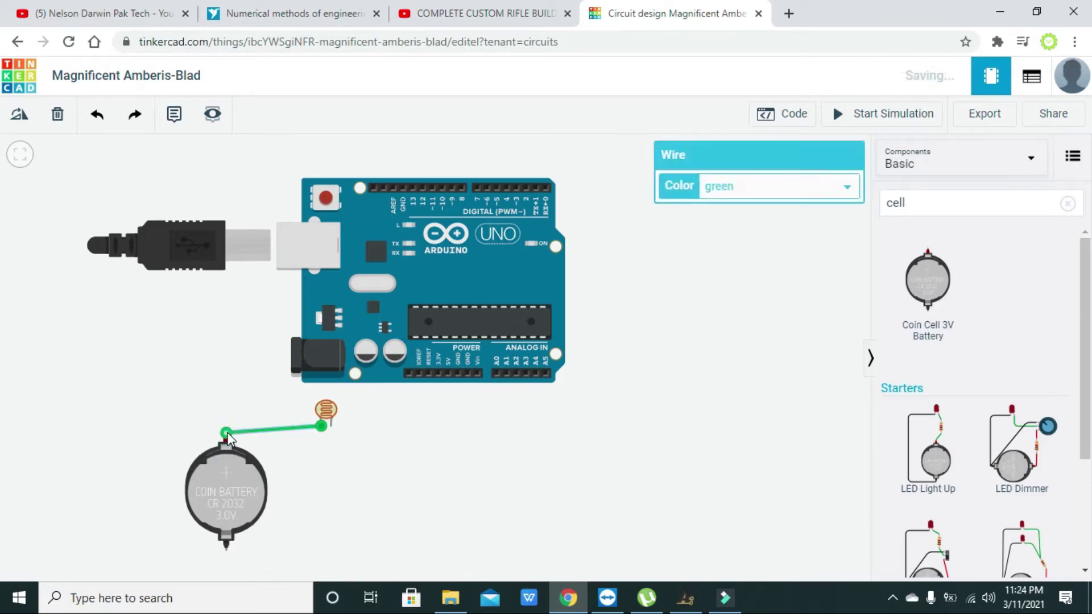
pyautogui.moveTo(251, 430); pyautogui.dragTo(244, 427)
pyautogui.click(318, 466)
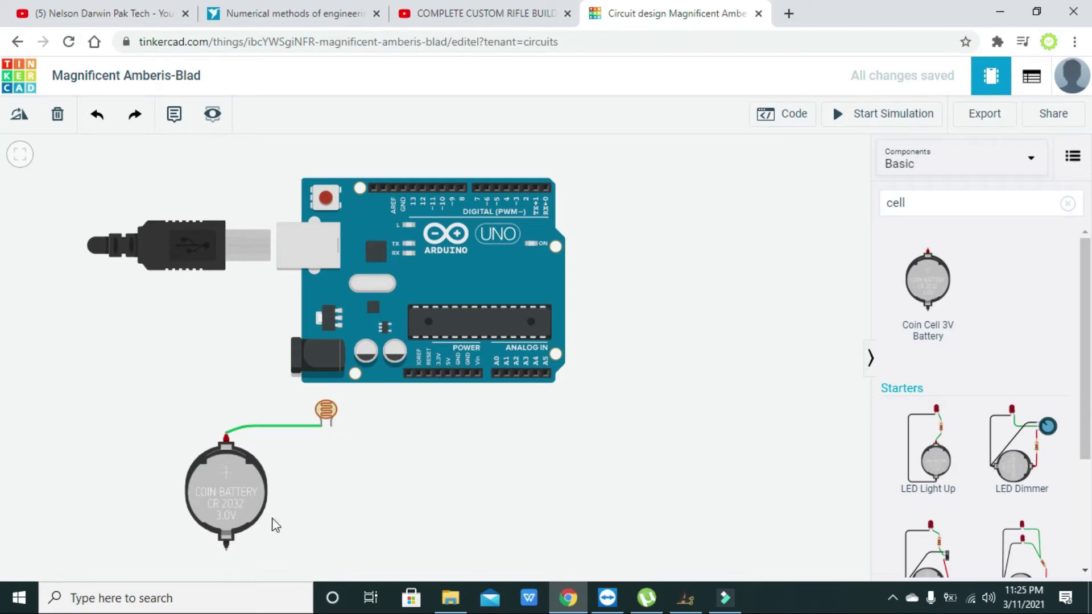
# Wire the battery's negative terminal to the Arduino GND pin, routed at right angles.
pyautogui.click(226, 548)
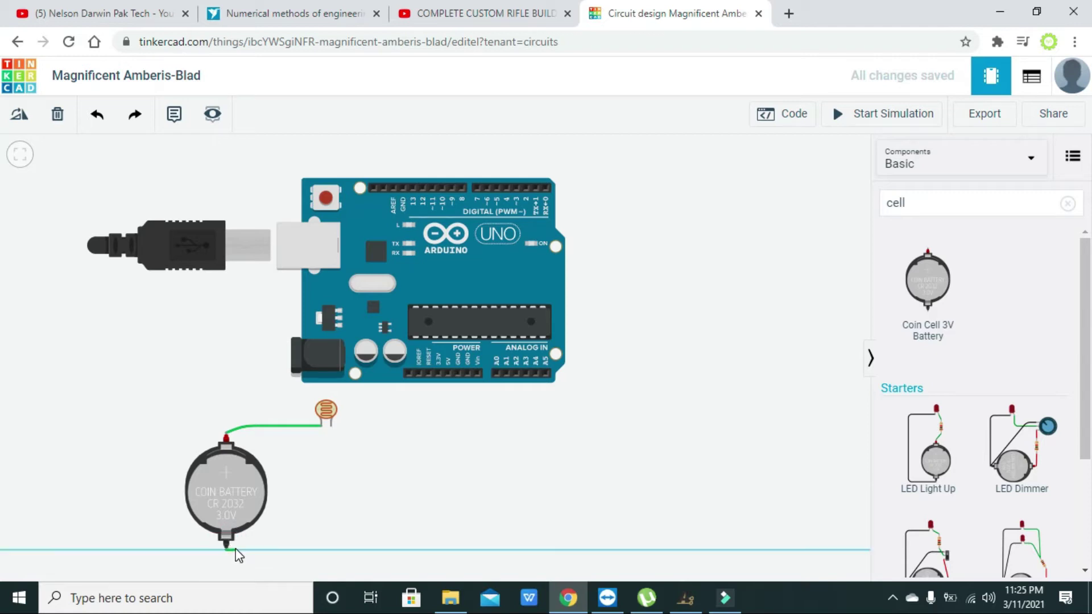
pyautogui.click(468, 373)
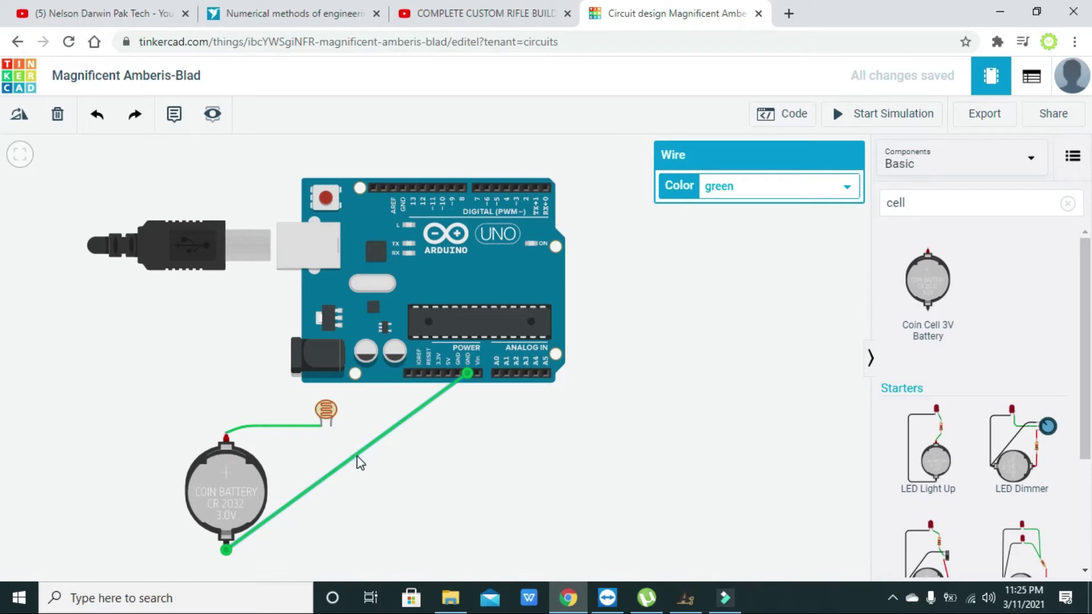
pyautogui.moveTo(357, 459); pyautogui.dragTo(467, 555)
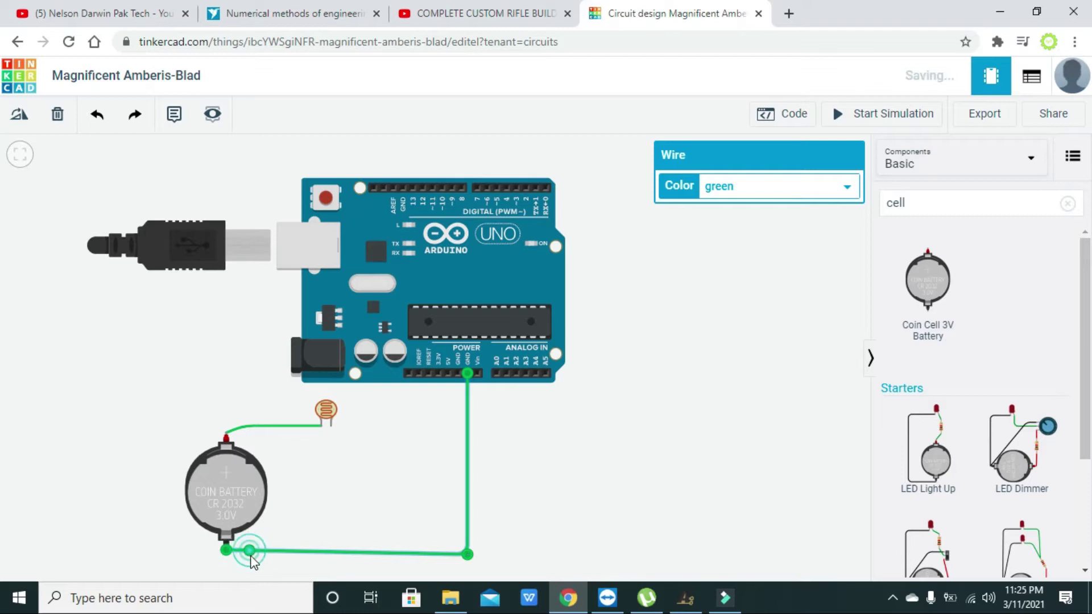
pyautogui.moveTo(250, 557); pyautogui.dragTo(259, 568)
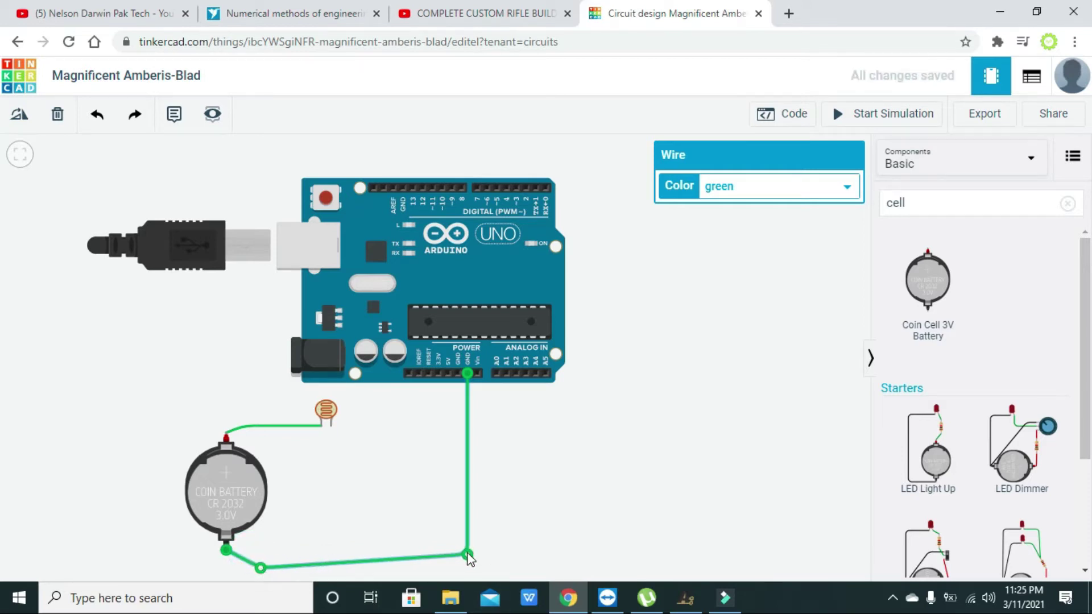
pyautogui.moveTo(467, 554); pyautogui.dragTo(466, 565)
pyautogui.click(521, 541)
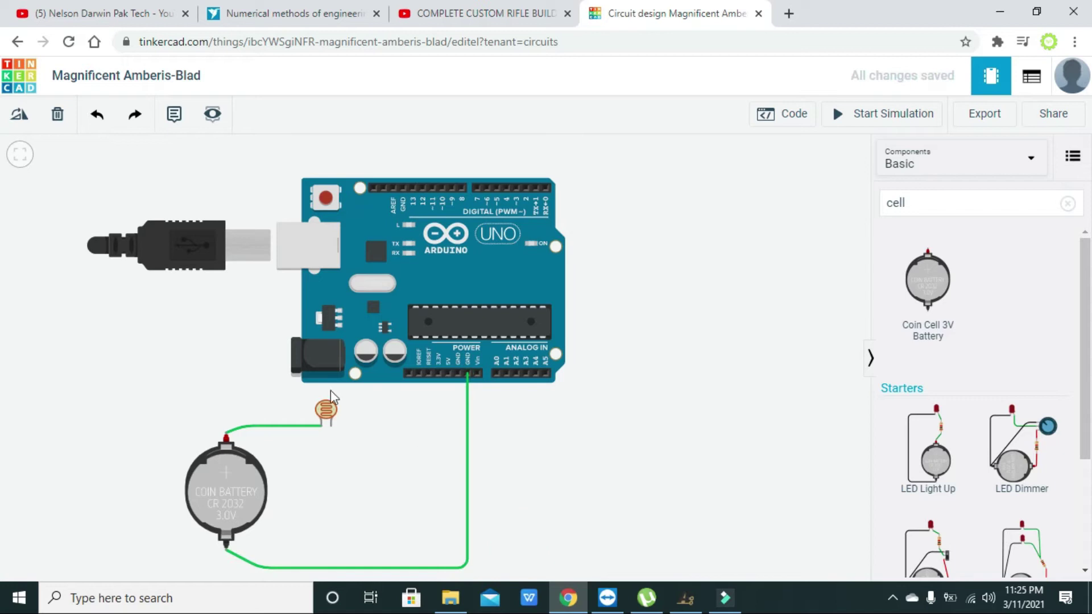
# Wire the photoresistor's second leg to pin A0 and square off the wire's bends.
pyautogui.click(331, 426)
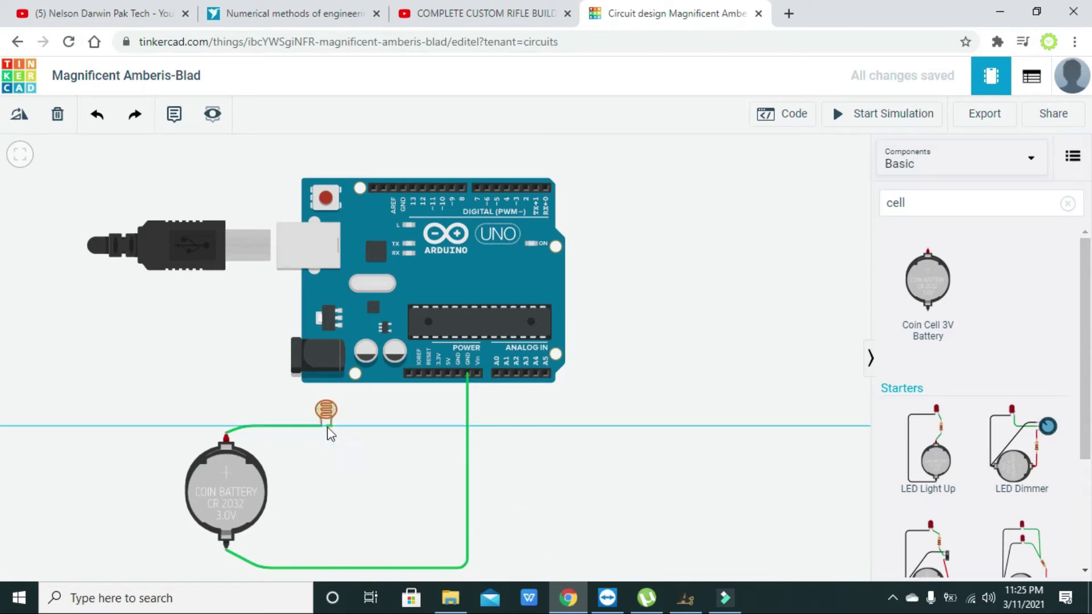
pyautogui.click(497, 375)
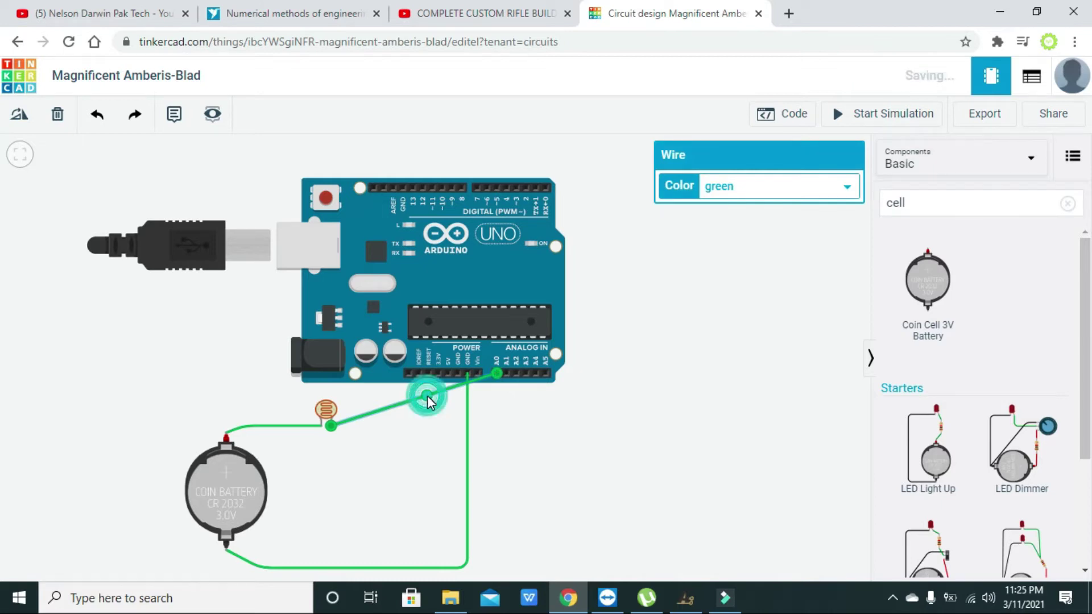
pyautogui.moveTo(428, 396); pyautogui.dragTo(500, 451)
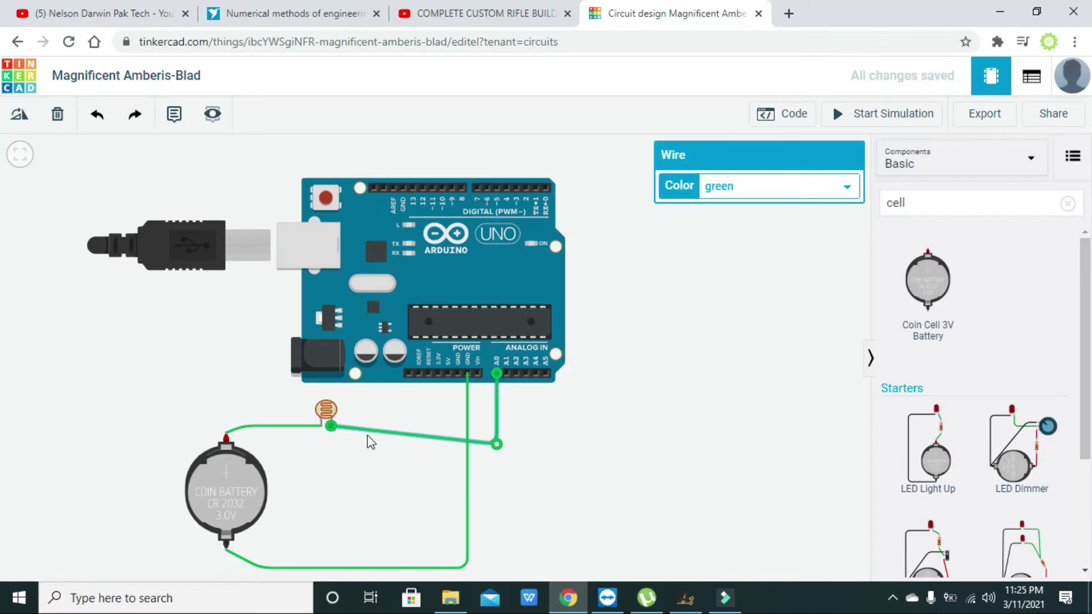
pyautogui.moveTo(363, 429); pyautogui.dragTo(370, 446)
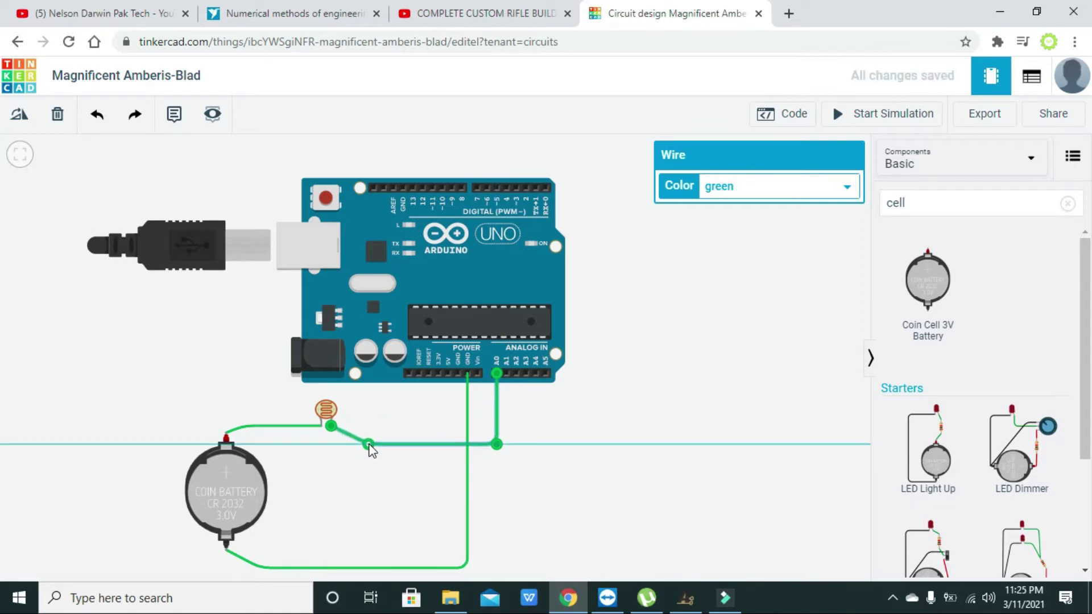
pyautogui.click(419, 476)
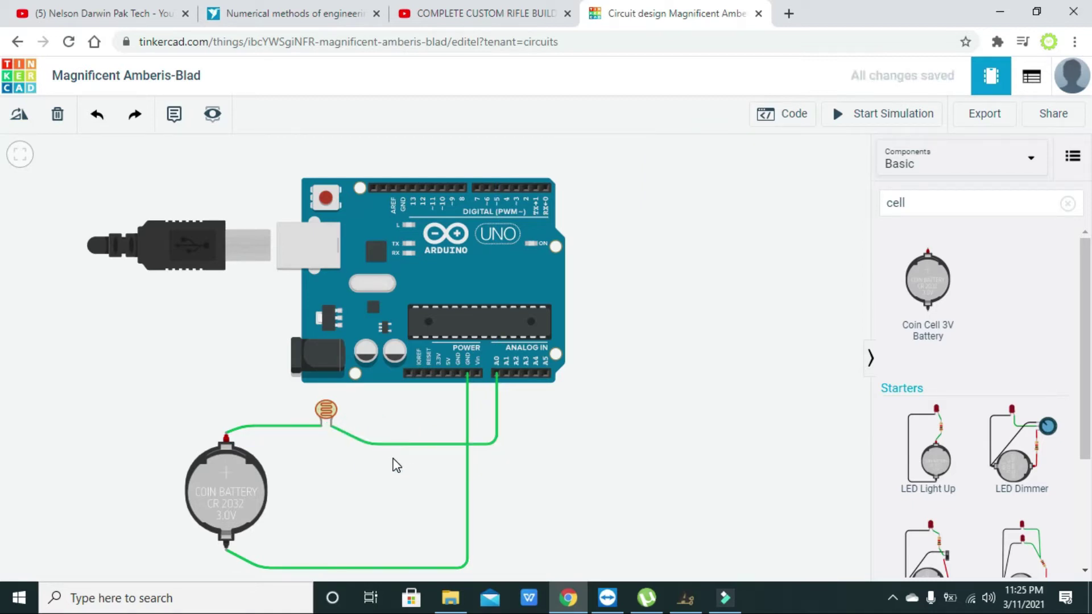
pyautogui.click(346, 433)
pyautogui.moveTo(346, 433); pyautogui.dragTo(369, 425)
pyautogui.click(389, 420)
# Switch the code editor from Blocks to Text mode.
pyautogui.click(792, 116)
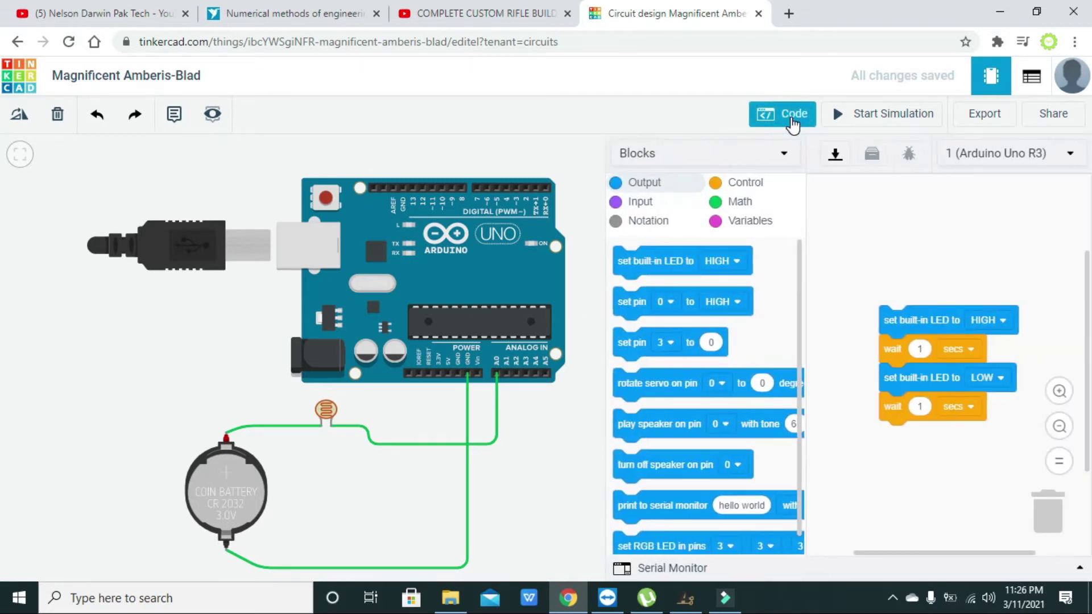
pyautogui.click(739, 157)
pyautogui.click(714, 223)
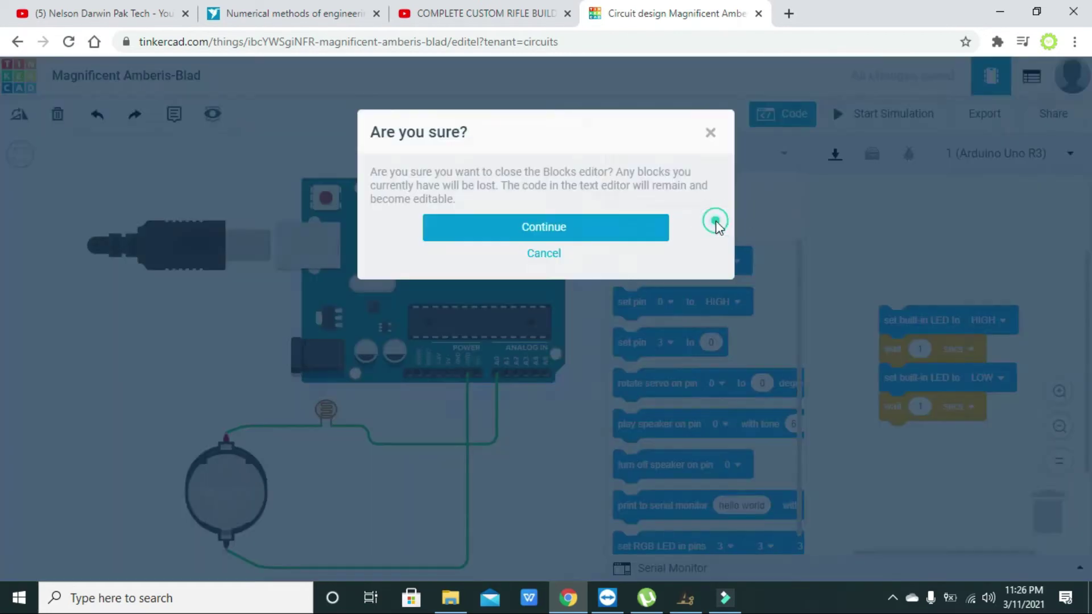
pyautogui.click(608, 222)
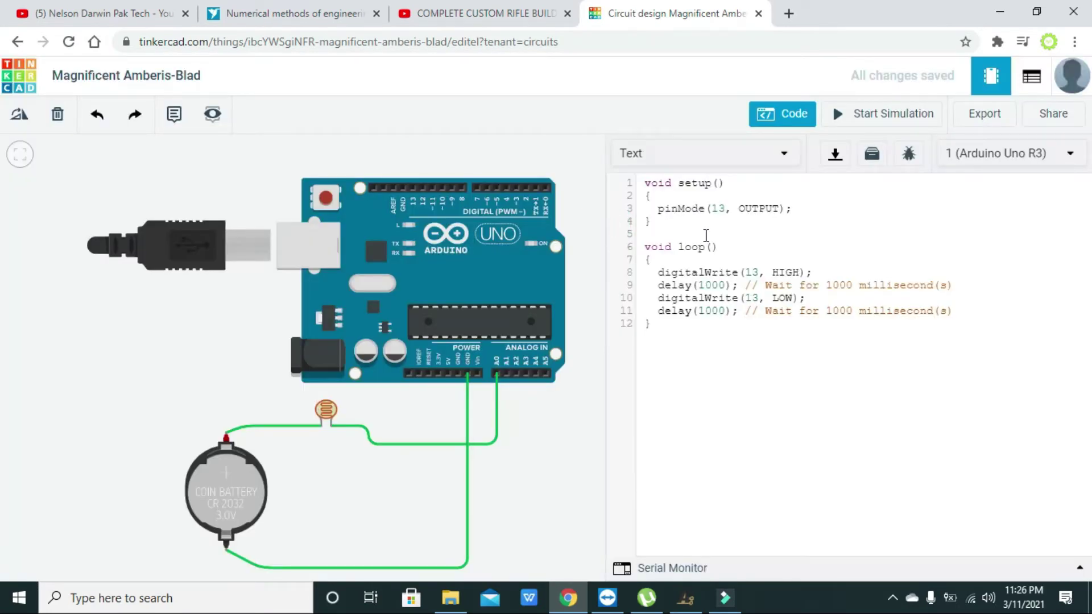
# Replace pinMode(13, OUTPUT); in setup() with Serial.begin(9600);.
pyautogui.moveTo(793, 208); pyautogui.dragTo(660, 206)
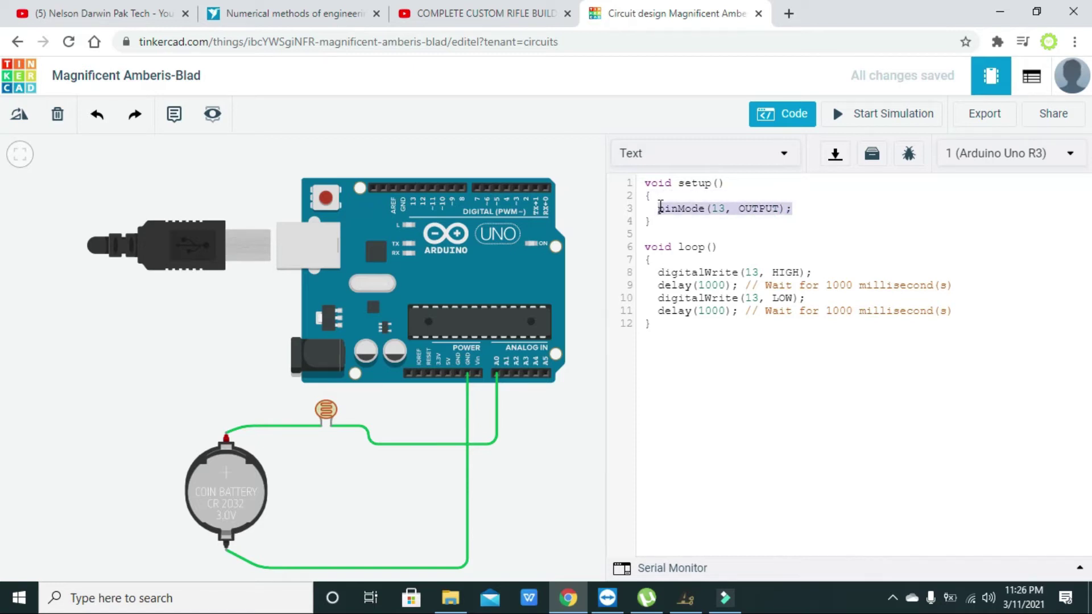
pyautogui.write('Seria.')
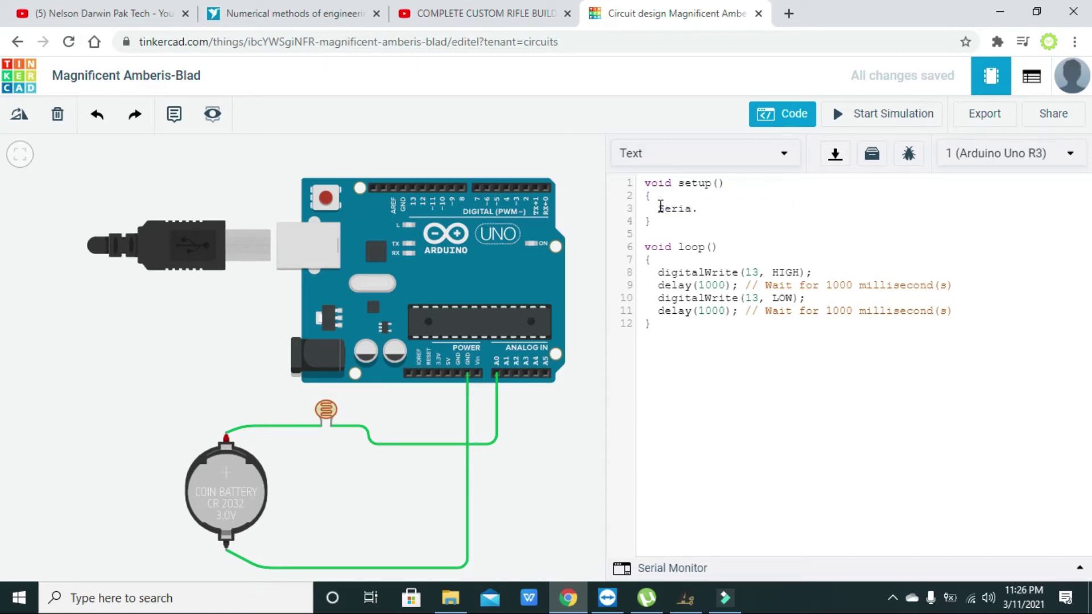
pyautogui.press('BackSpace')
pyautogui.write('l.begin();')
pyautogui.press('Left')
pyautogui.press('Left')
pyautogui.write('9600')
# Delete the four blink lines in loop() and make blank lines for new code.
pyautogui.moveTo(660, 273); pyautogui.dragTo(977, 309)
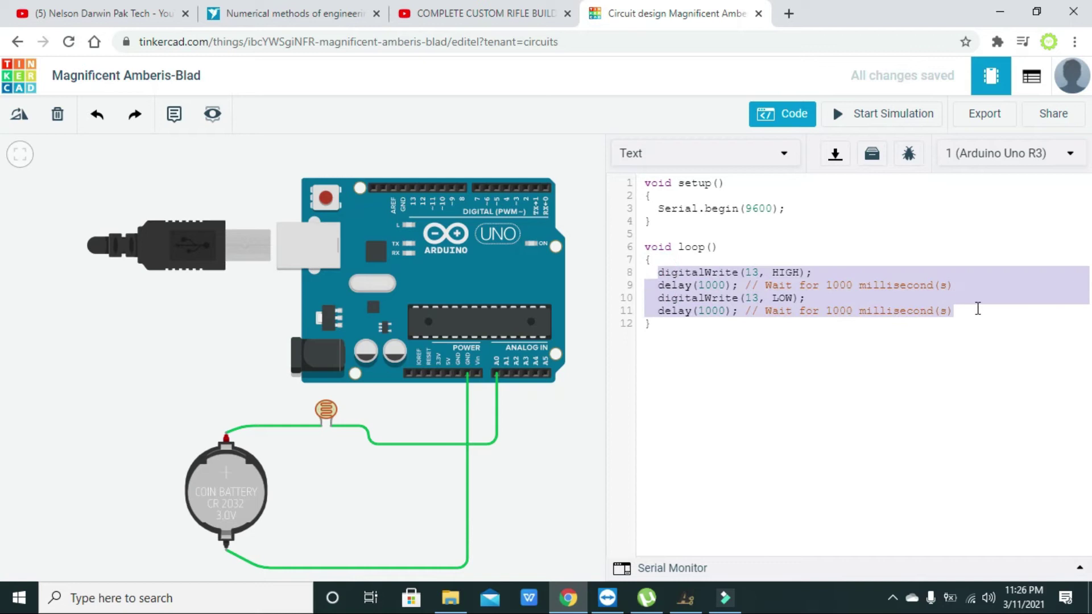
pyautogui.press('BackSpace')
pyautogui.press('Up')
pyautogui.press('Up')
pyautogui.press('Up')
pyautogui.press('Up')
pyautogui.press('Up')
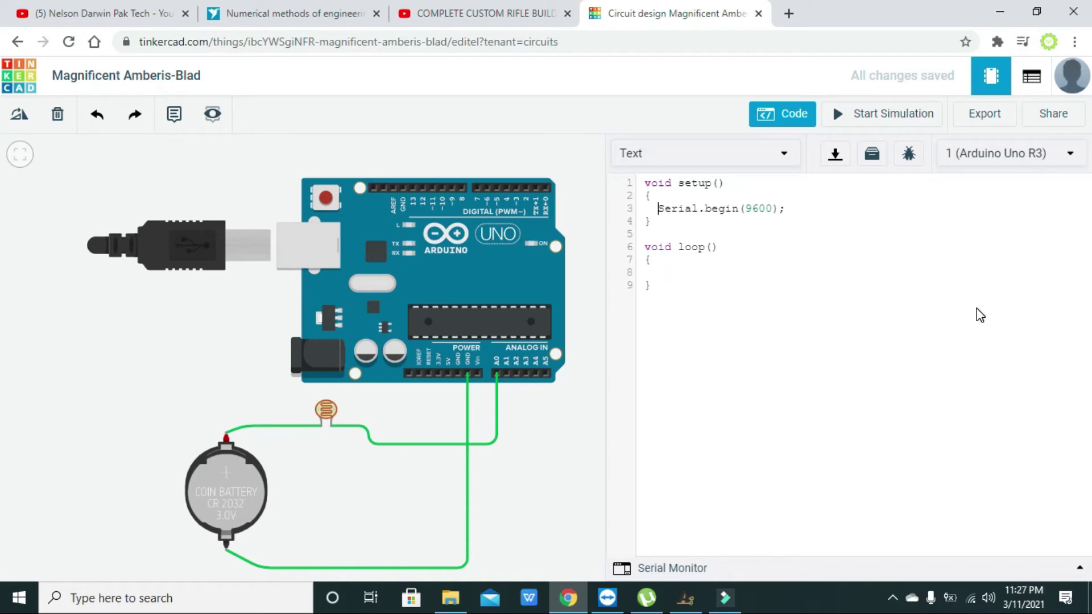
pyautogui.press('Down')
pyautogui.press('Down')
pyautogui.press('Down')
pyautogui.press('Down')
pyautogui.press('Down')
pyautogui.press('Return')
pyautogui.press('Return')
pyautogui.press('Up')
pyautogui.press('Down')
pyautogui.press('Home')
pyautogui.press('Down')
# Write int y=analogRead(A0); and int t=map(y,0,1023,0,255); inside loop().
pyautogui.write('int y=analogRead')
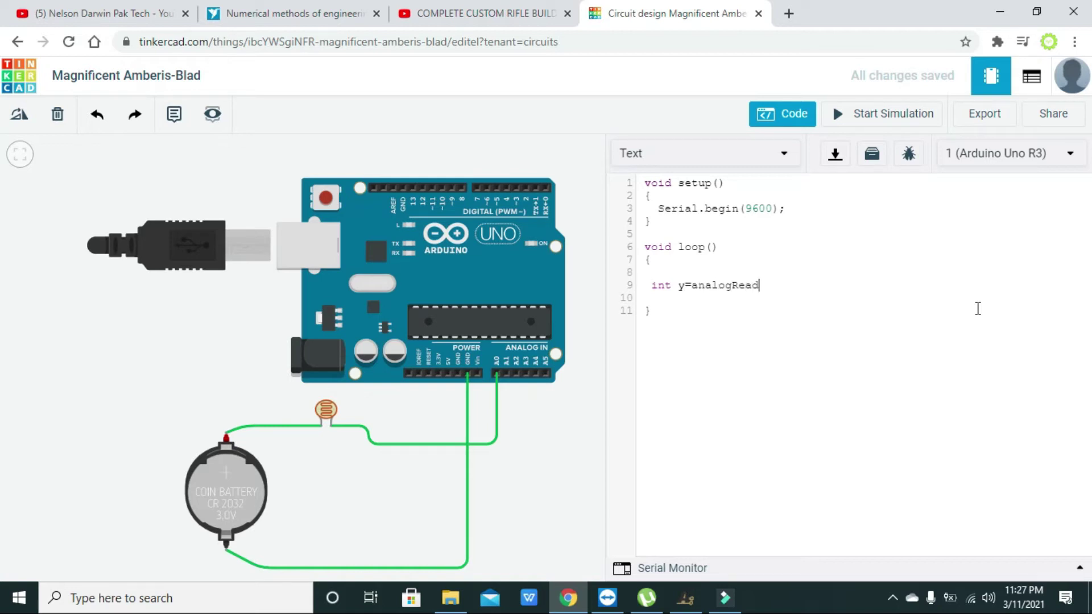
pyautogui.write('();')
pyautogui.press('Left')
pyautogui.write('A0')
pyautogui.press('Return')
pyautogui.write('int ')
pyautogui.write('t=map')
pyautogui.write('(y,')
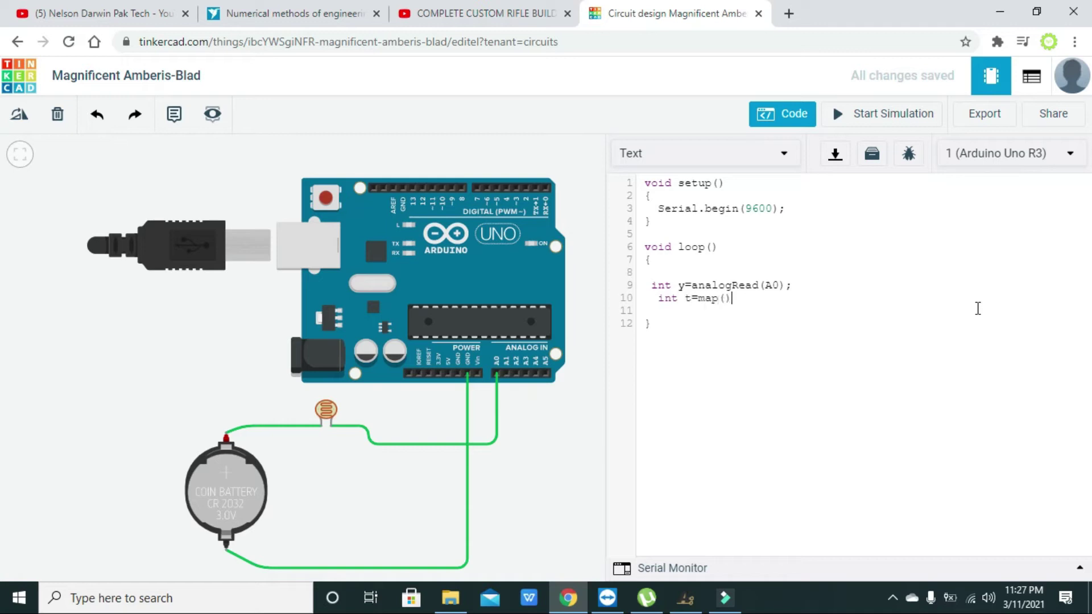
pyautogui.write('0,1023,0,255')
pyautogui.click(870, 300)
pyautogui.write(';')
pyautogui.press('Return')
pyautogui.press('Up')
pyautogui.press('BackSpace')
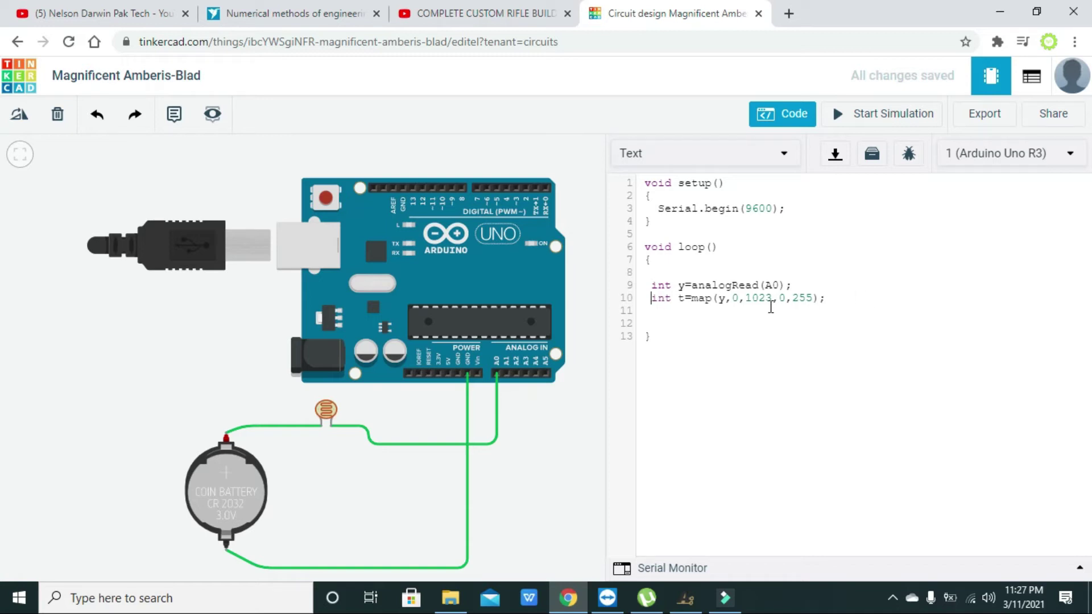
pyautogui.doubleClick(765, 286)
pyautogui.click(760, 282)
pyautogui.moveTo(740, 284); pyautogui.dragTo(693, 285)
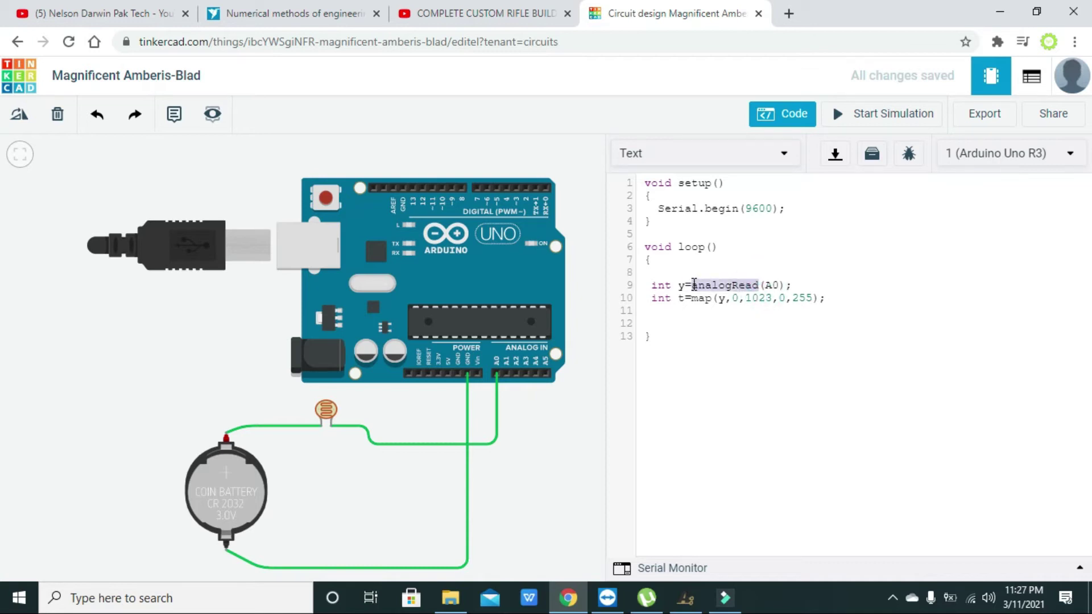
pyautogui.doubleClick(764, 284)
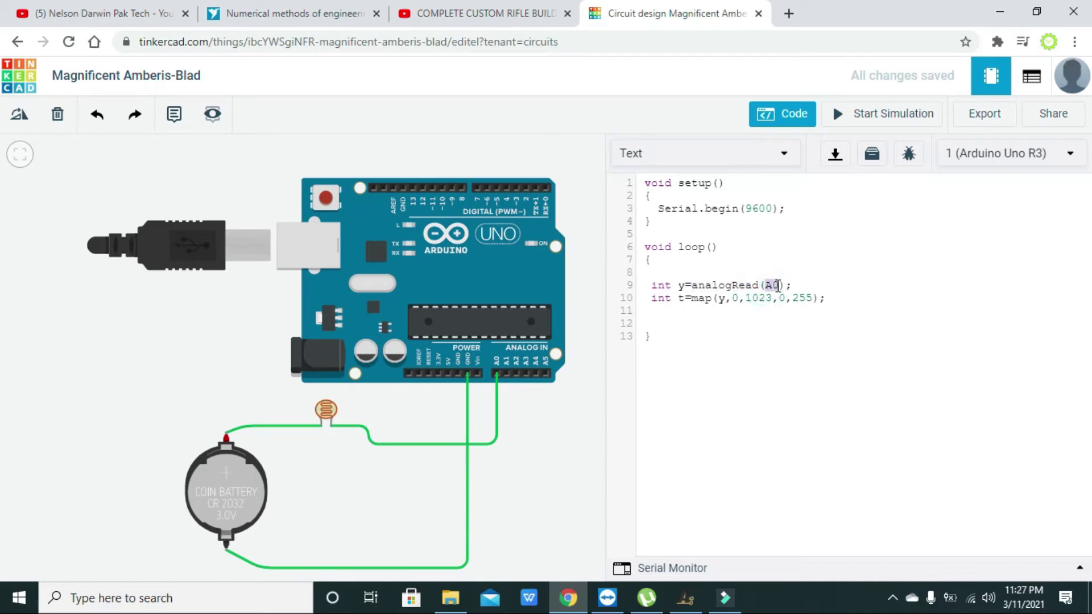
pyautogui.doubleClick(661, 286)
pyautogui.doubleClick(681, 286)
pyautogui.click(694, 296)
pyautogui.tripleClick(705, 299)
pyautogui.click(719, 298)
pyautogui.click(733, 297)
pyautogui.moveTo(734, 297); pyautogui.dragTo(771, 298)
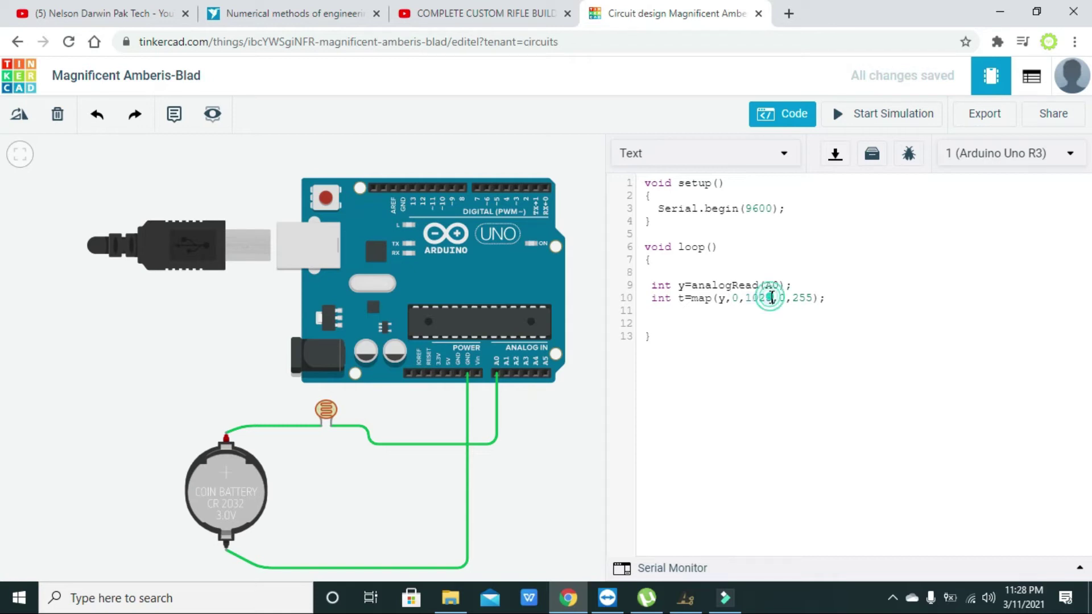
pyautogui.moveTo(778, 298); pyautogui.dragTo(809, 298)
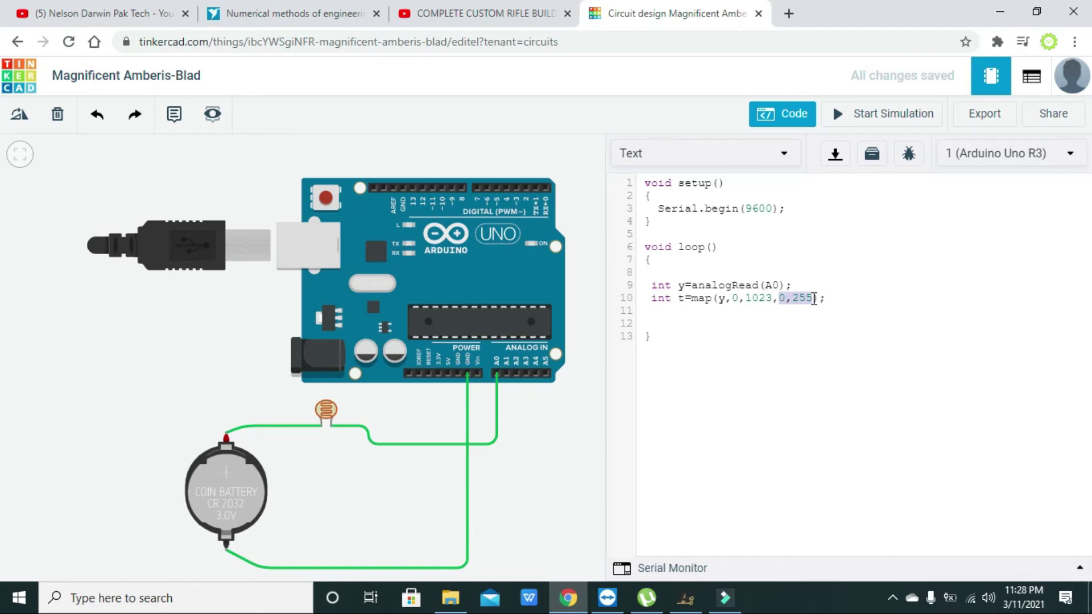
pyautogui.click(813, 299)
pyautogui.write(')')
pyautogui.rightClick(783, 299)
pyautogui.click(783, 299)
pyautogui.doubleClick(783, 299)
pyautogui.doubleClick(803, 298)
pyautogui.click(798, 308)
pyautogui.moveTo(772, 298); pyautogui.dragTo(734, 297)
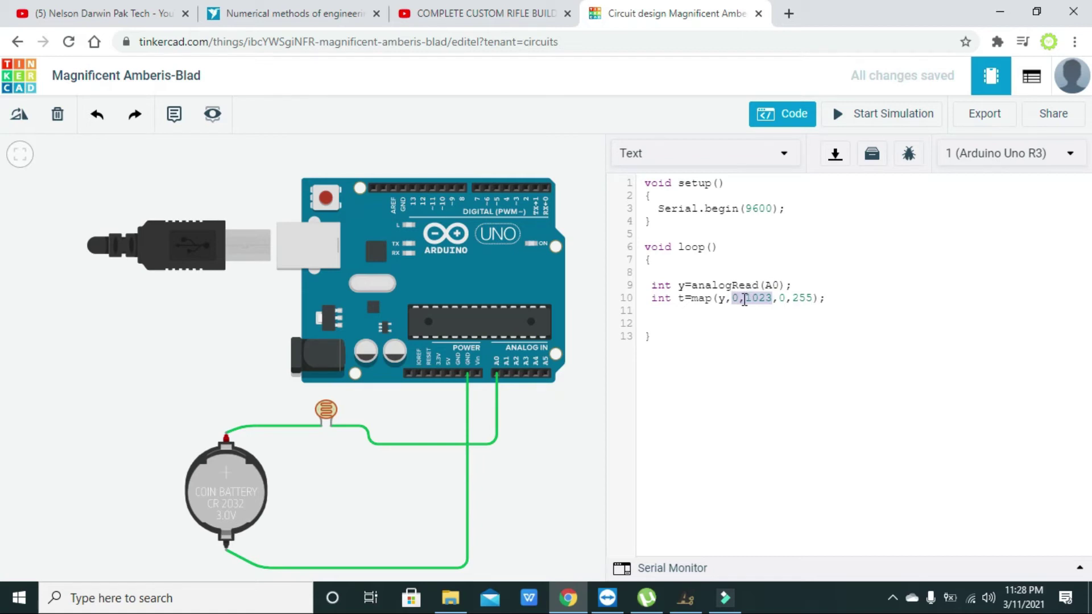
pyautogui.click(772, 298)
pyautogui.click(690, 311)
# Add a println(t) print line and a delay(200); line to loop().
pyautogui.write('Seria')
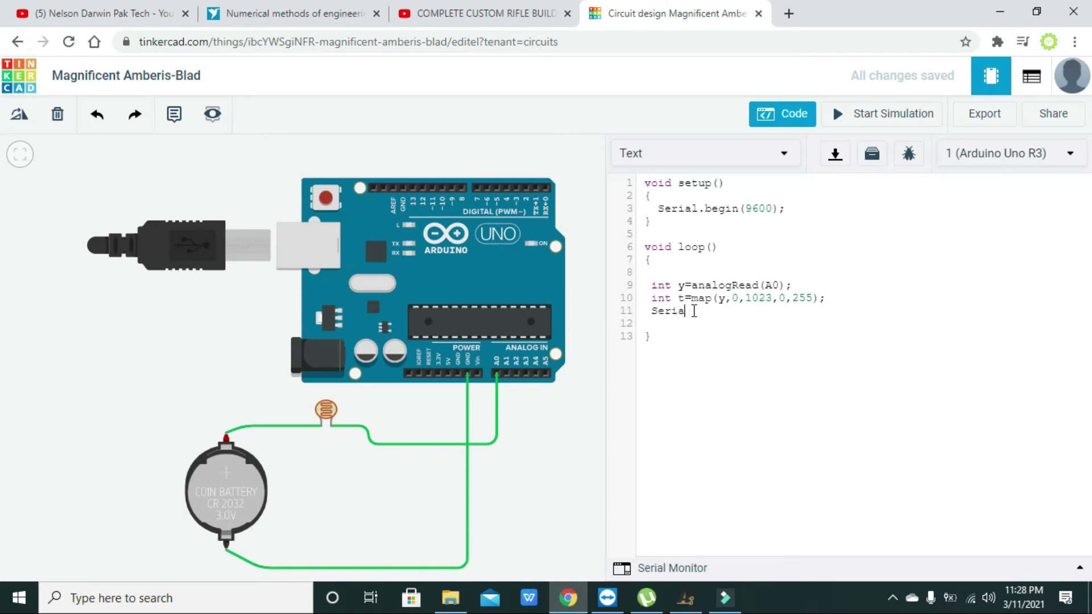
pyautogui.write('.println')
pyautogui.write('()')
pyautogui.write('T)')
pyautogui.press('BackSpace')
pyautogui.write('t);')
pyautogui.press('End')
pyautogui.press('Return')
pyautogui.write('delay(200)')
pyautogui.press('Left')
pyautogui.write('200')
pyautogui.press('Right')
pyautogui.write(';')
# Fix the 'Seria' typo so the line reads Serial.println(t);.
pyautogui.moveTo(766, 310); pyautogui.dragTo(664, 307)
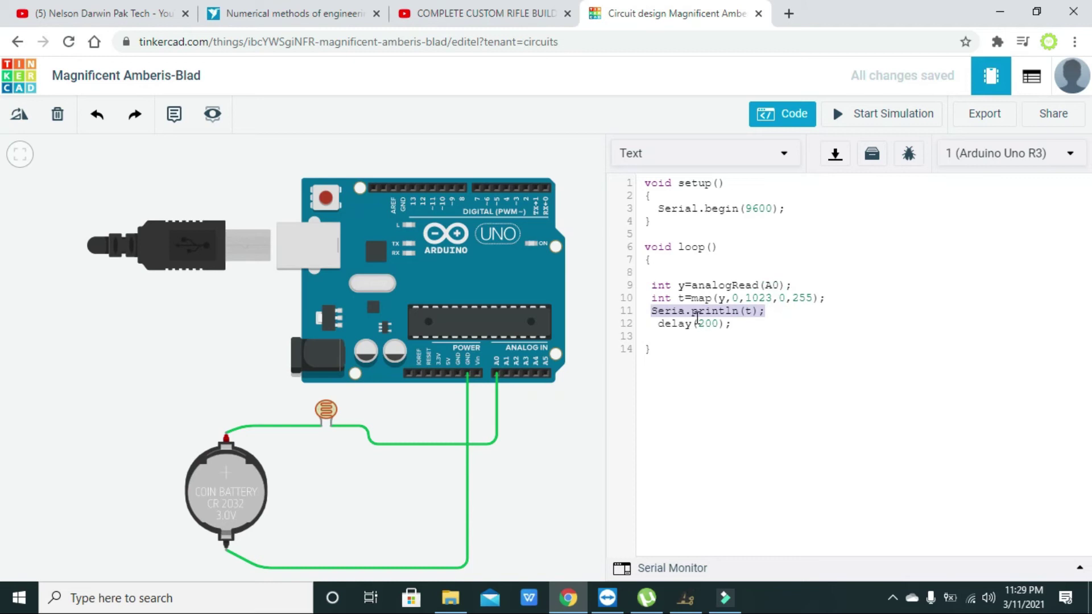
pyautogui.click(685, 312)
pyautogui.write('ln(t)')
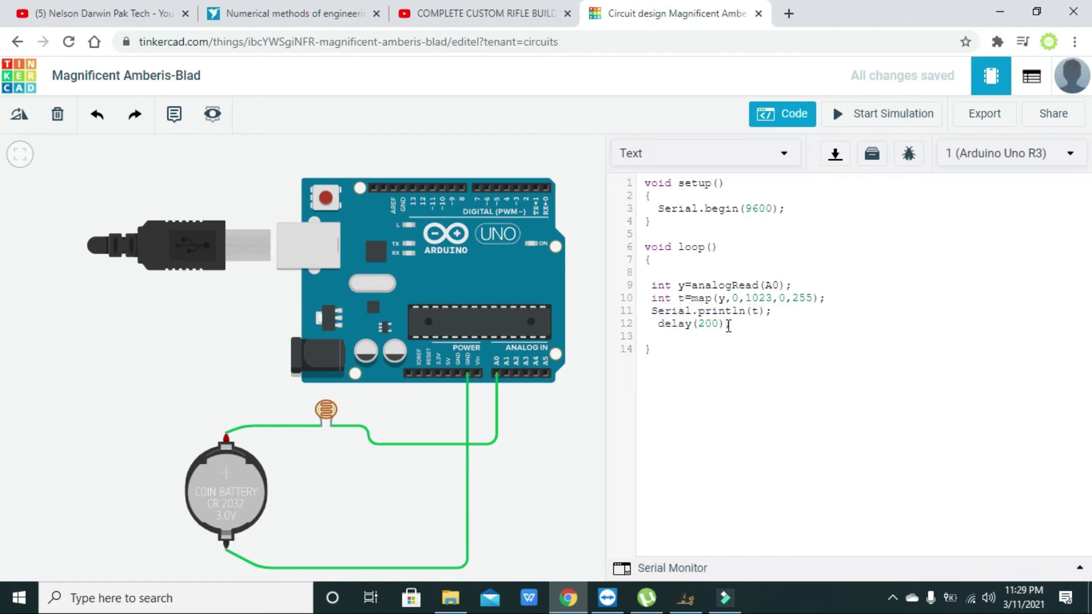
pyautogui.write(';')
# Start the simulation, open the Serial Monitor and adjust the photoresistor's light slider.
pyautogui.click(867, 123)
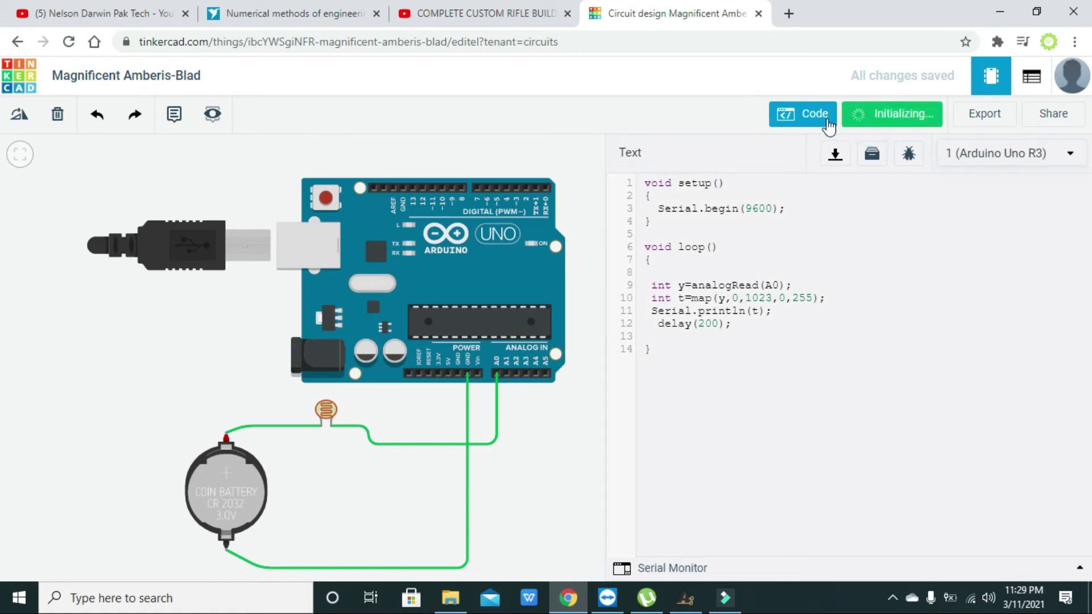
pyautogui.click(674, 569)
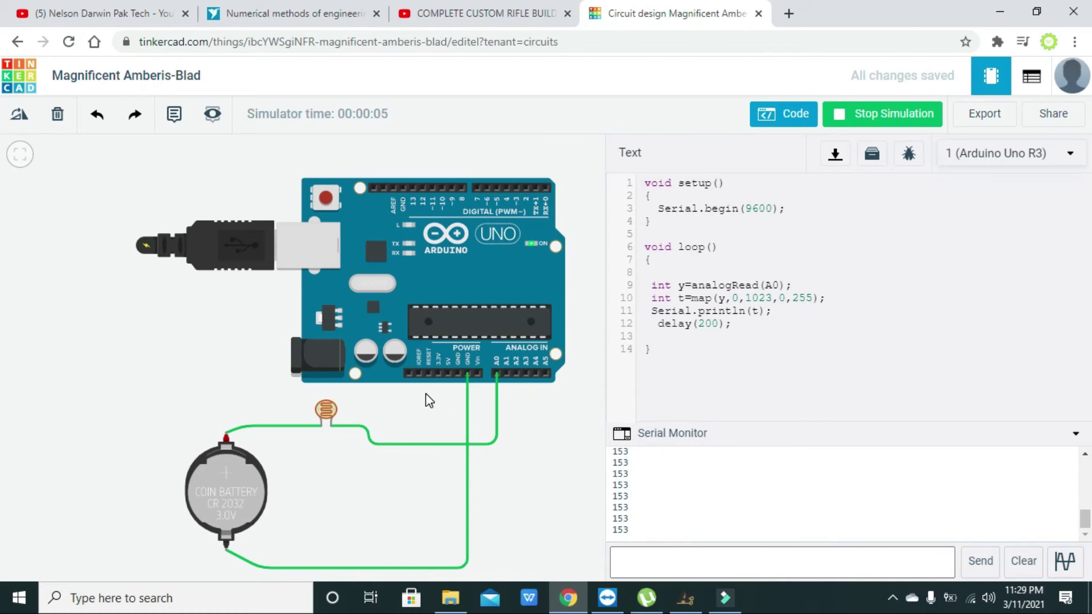
pyautogui.click(333, 407)
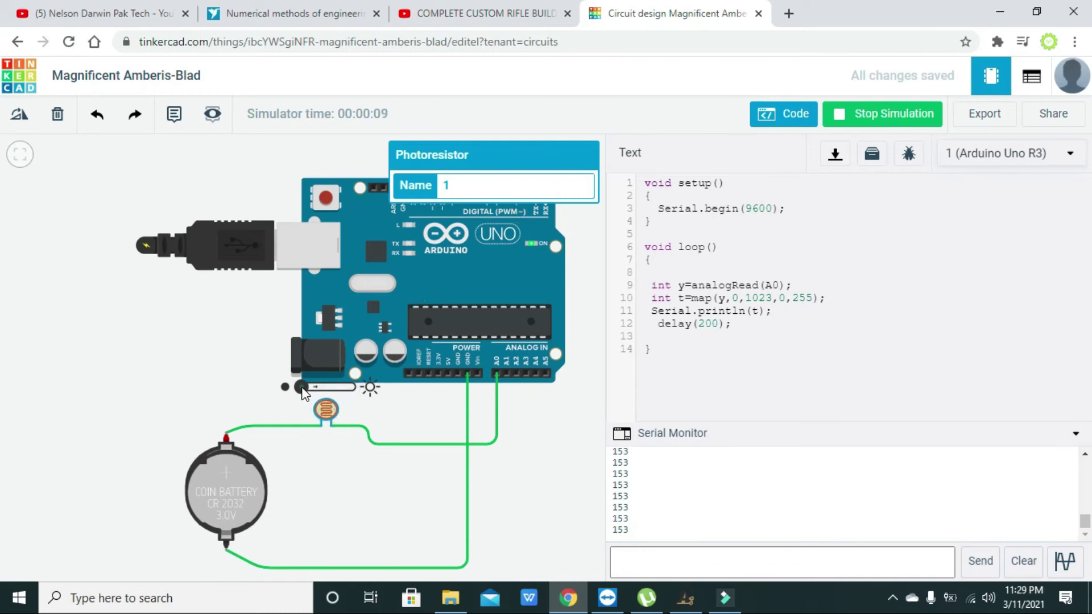
pyautogui.moveTo(301, 391); pyautogui.dragTo(357, 396)
# Dim the photoresistor's light further while serial readings stay at 153.
pyautogui.click(337, 390)
pyautogui.moveTo(339, 396)
pyautogui.mouseDown()
pyautogui.moveTo(308, 391)
pyautogui.moveTo(348, 389)
pyautogui.mouseUp()
pyautogui.click(377, 390)
pyautogui.click(329, 405)
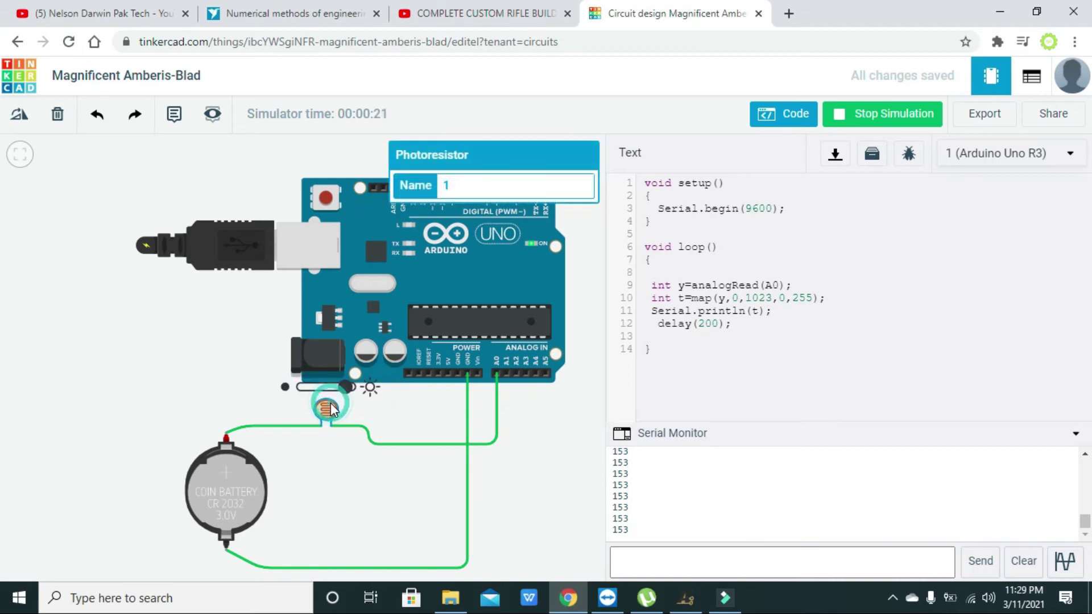
pyautogui.moveTo(322, 391); pyautogui.dragTo(365, 398)
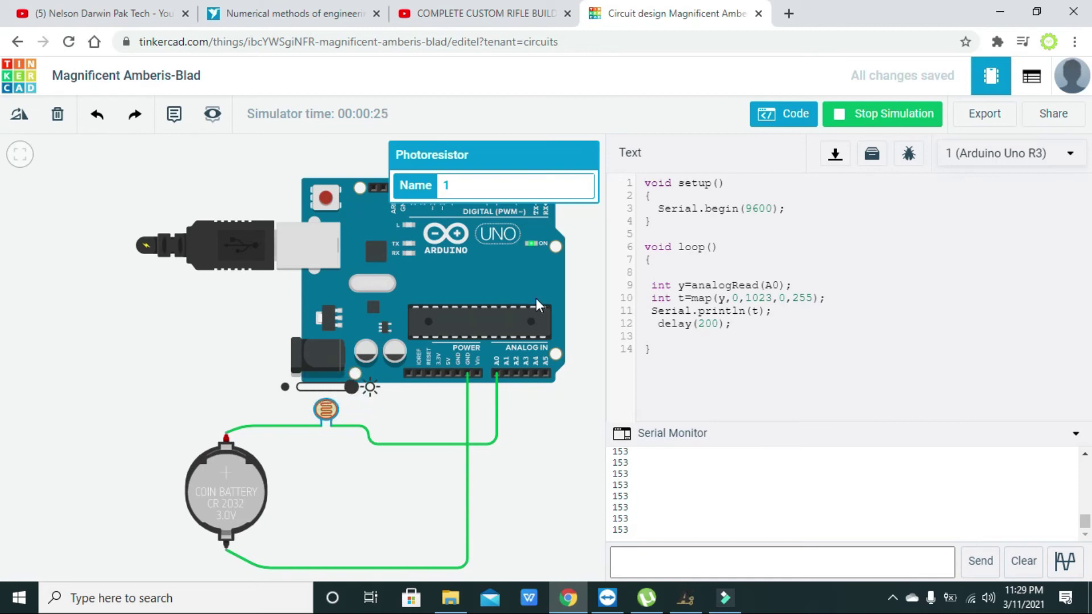
# Stop the simulation, close the code editor and restart the simulation.
pyautogui.click(834, 116)
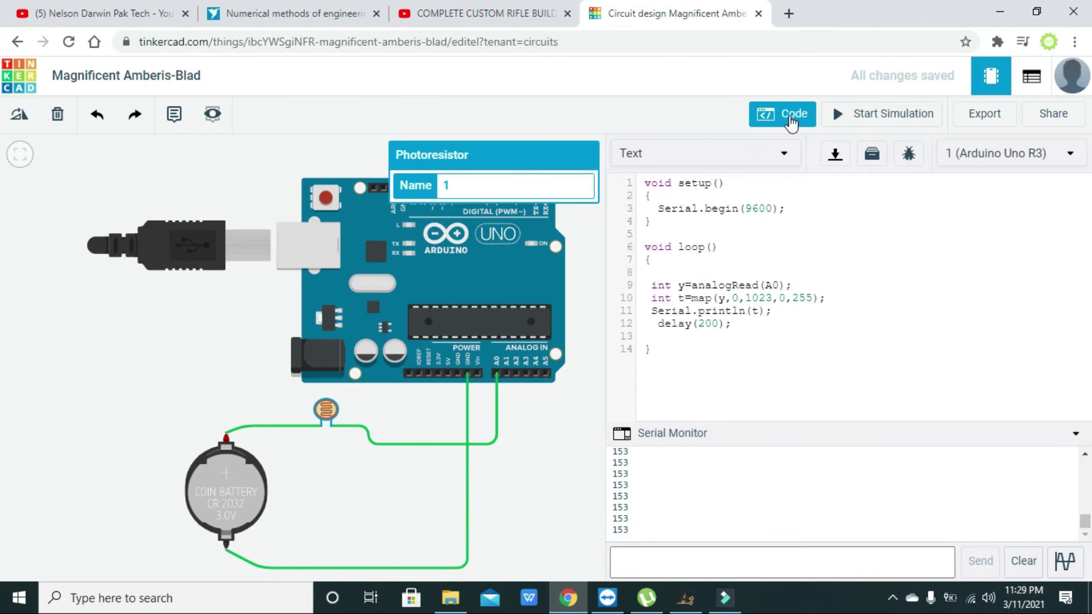
pyautogui.click(791, 119)
pyautogui.click(842, 117)
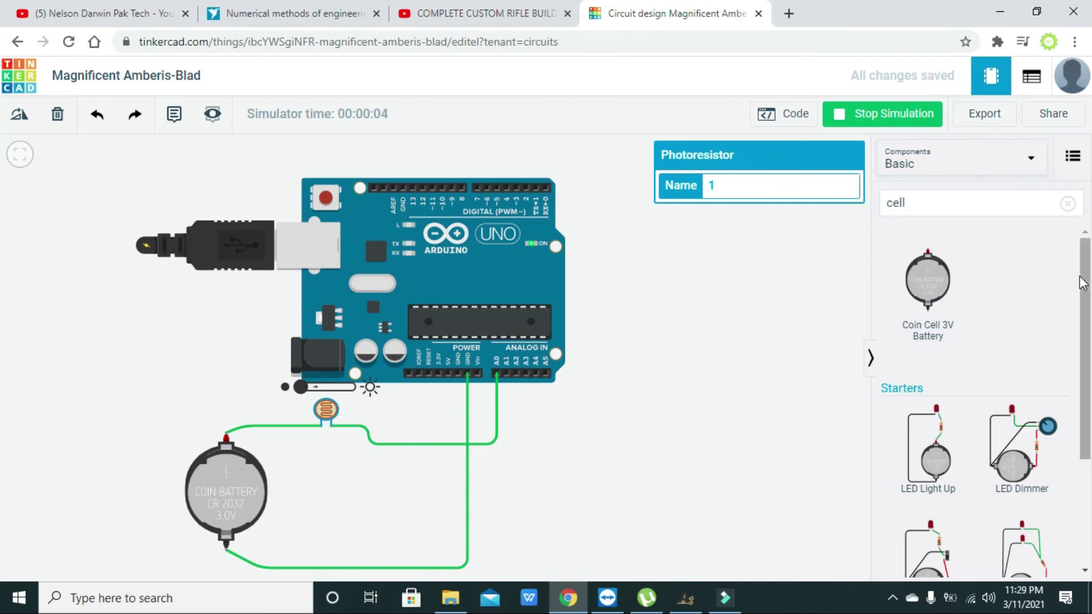
pyautogui.scroll(-1, 1082, 282)
pyautogui.scroll(1, 1083, 310)
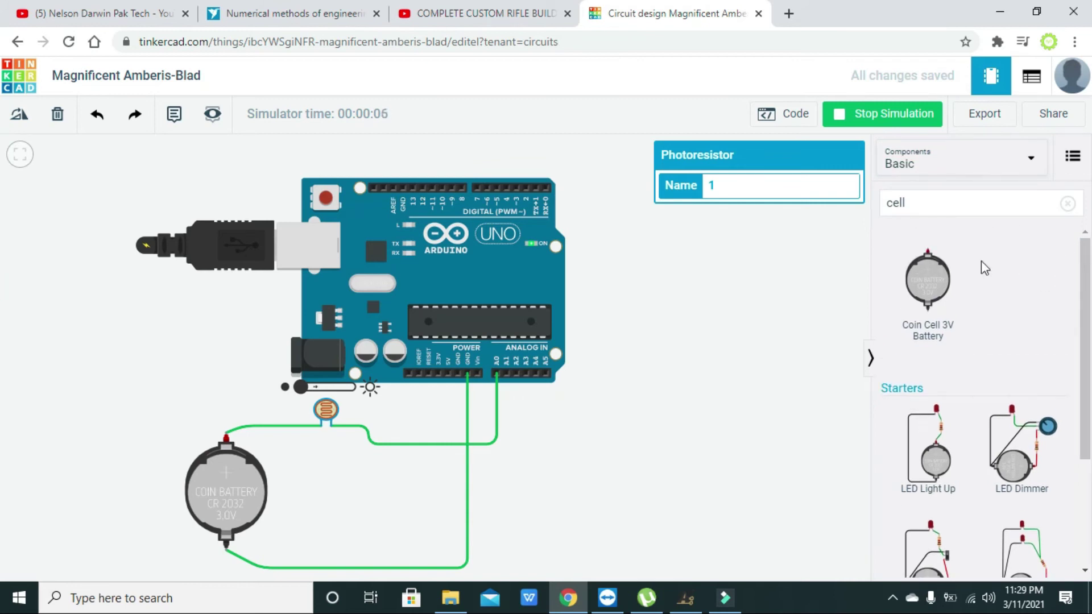
# Reopen the code and serial monitor and brighten the photoresistor's light.
pyautogui.click(788, 118)
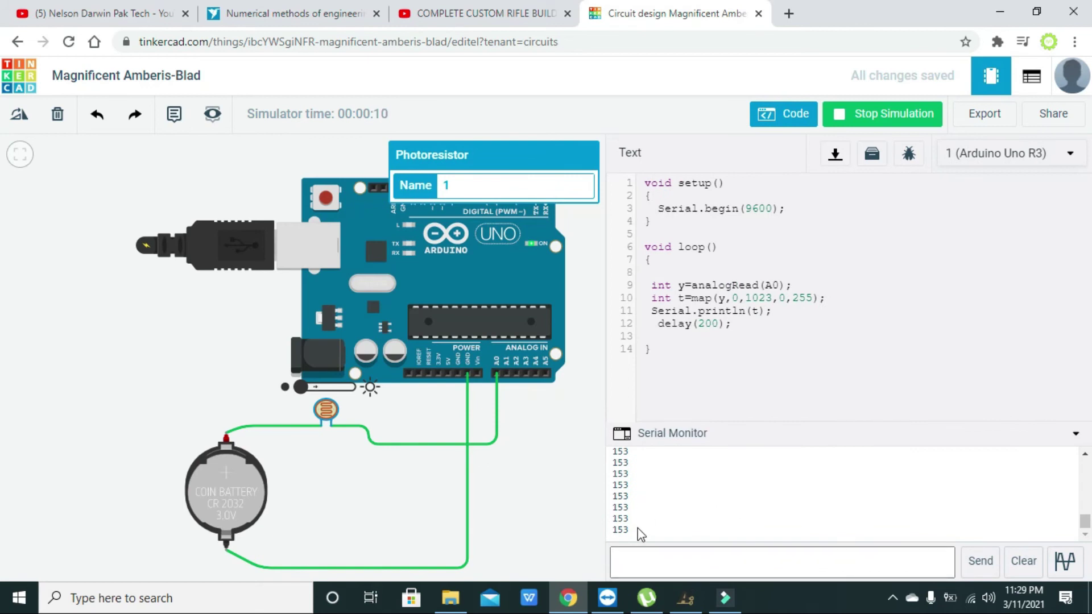
pyautogui.moveTo(639, 534); pyautogui.dragTo(638, 519)
pyautogui.click(684, 510)
pyautogui.click(705, 527)
pyautogui.click(224, 497)
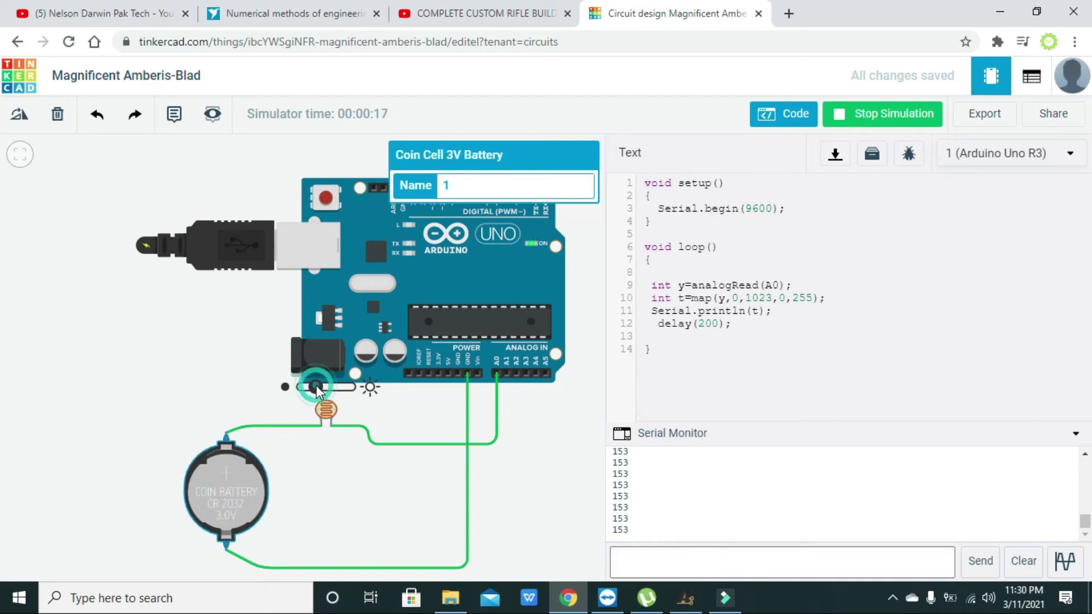
pyautogui.moveTo(302, 386); pyautogui.dragTo(352, 386)
# Stop the simulation and close the code editor to show the components library.
pyautogui.click(879, 115)
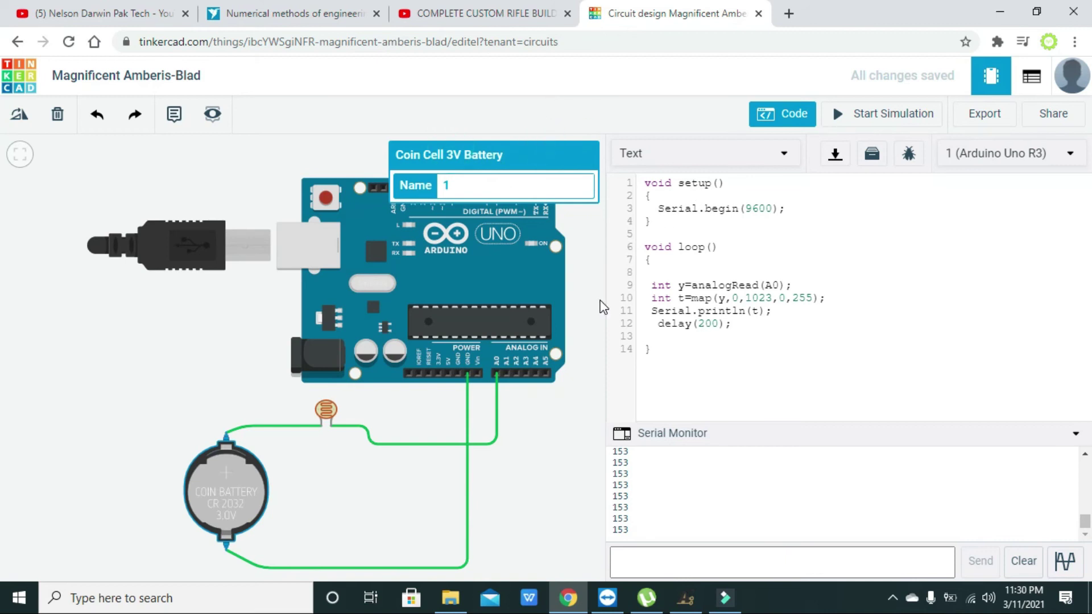
pyautogui.click(571, 356)
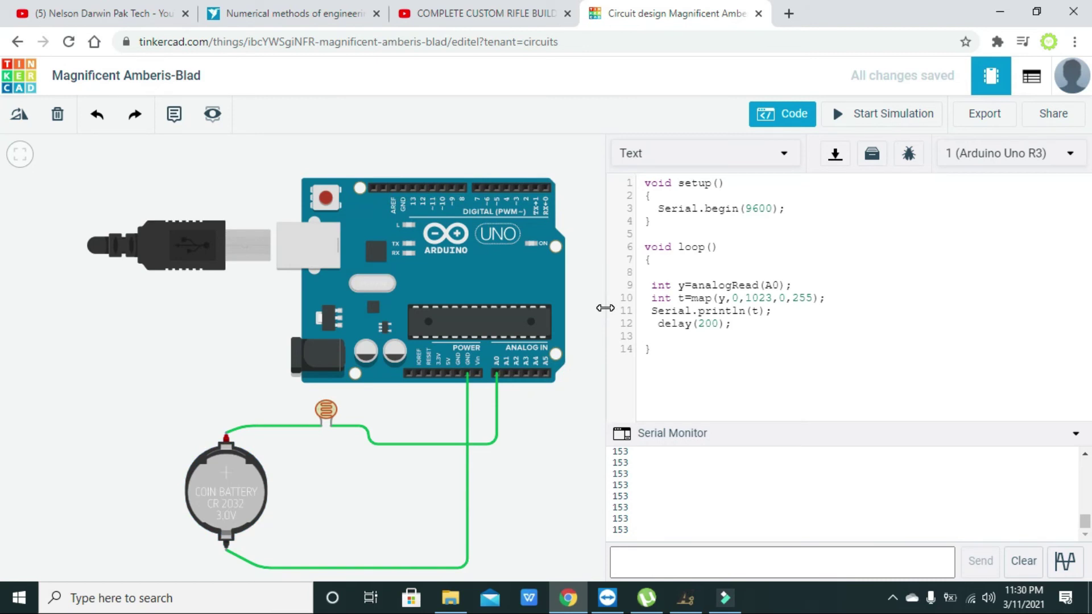
pyautogui.click(798, 121)
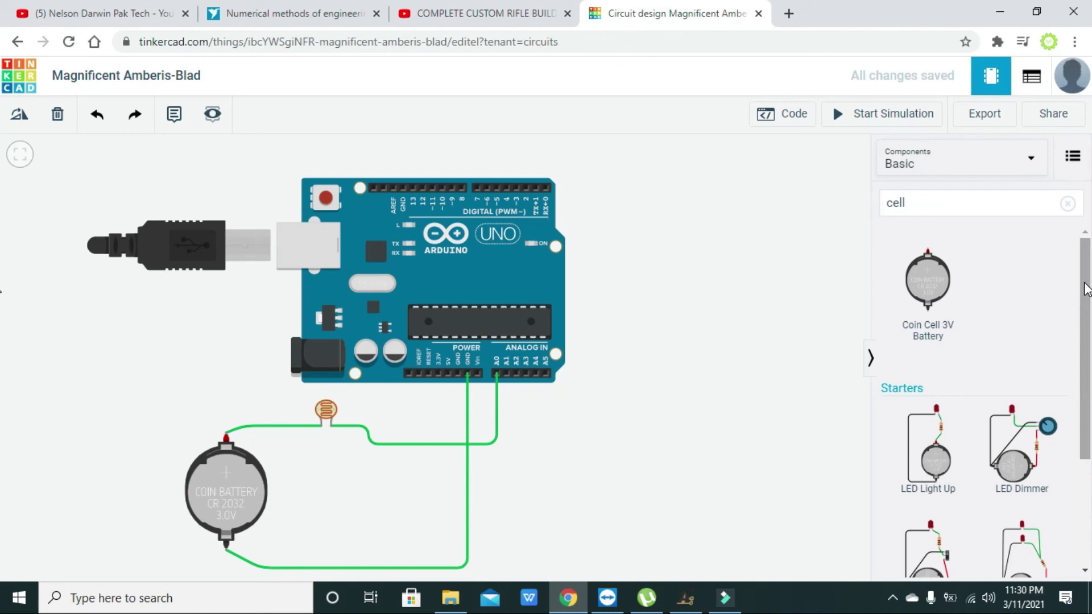
# Clear the search, place a Resistor below the Arduino and edit its Resistance value.
pyautogui.click(972, 206)
pyautogui.press('BackSpace')
pyautogui.press('BackSpace')
pyautogui.press('BackSpace')
pyautogui.press('BackSpace')
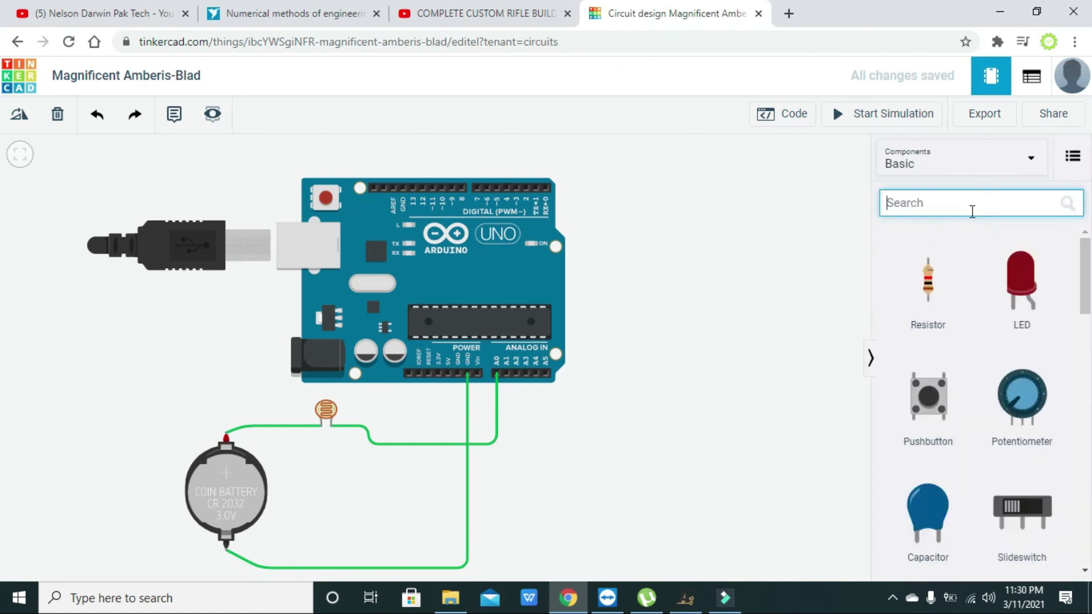
pyautogui.moveTo(928, 282); pyautogui.dragTo(498, 486)
pyautogui.click(501, 461)
pyautogui.click(495, 482)
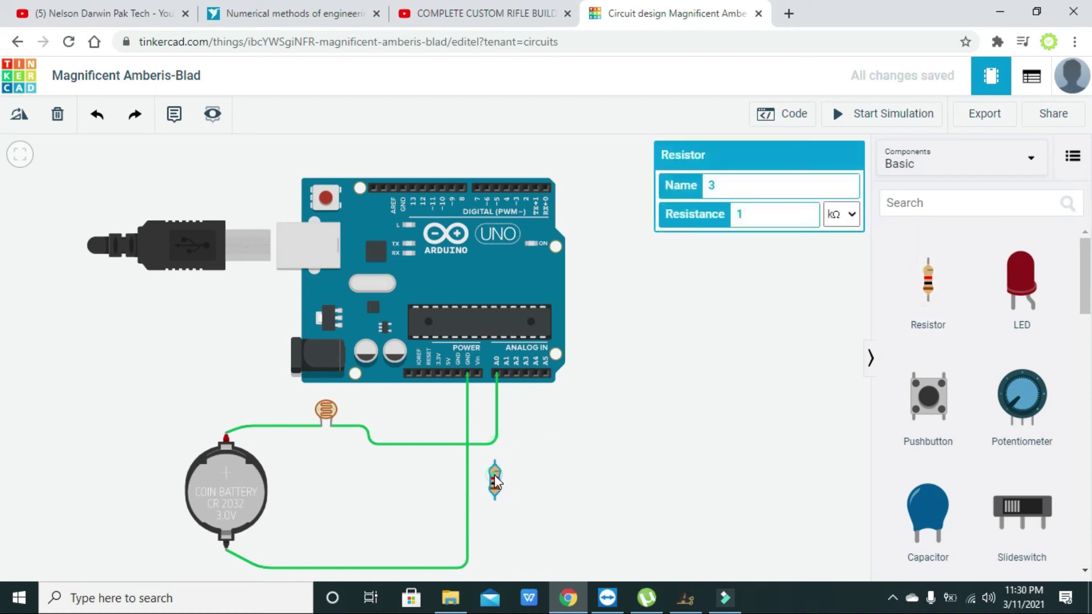
pyautogui.click(799, 214)
pyautogui.write('0.')
pyautogui.click(523, 463)
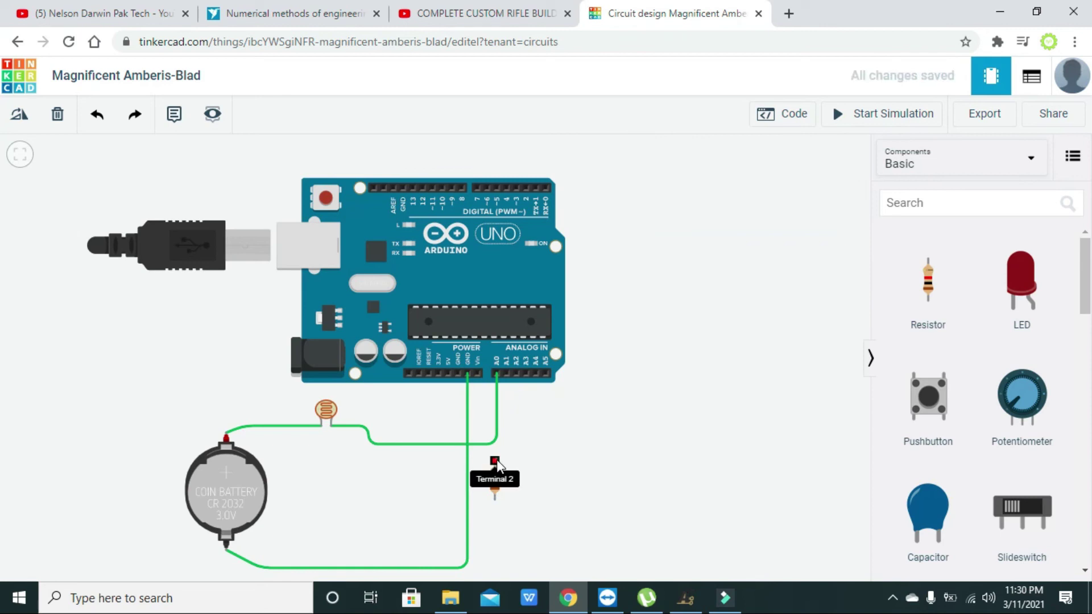
# Wire the resistor's top lead to pin A0.
pyautogui.click(496, 460)
pyautogui.click(496, 439)
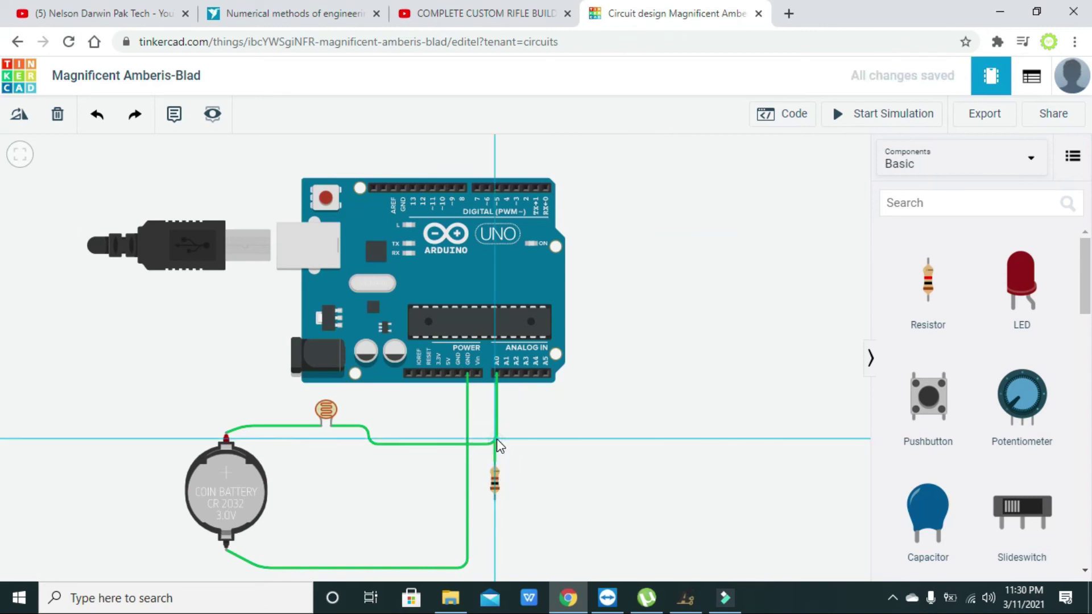
pyautogui.click(537, 477)
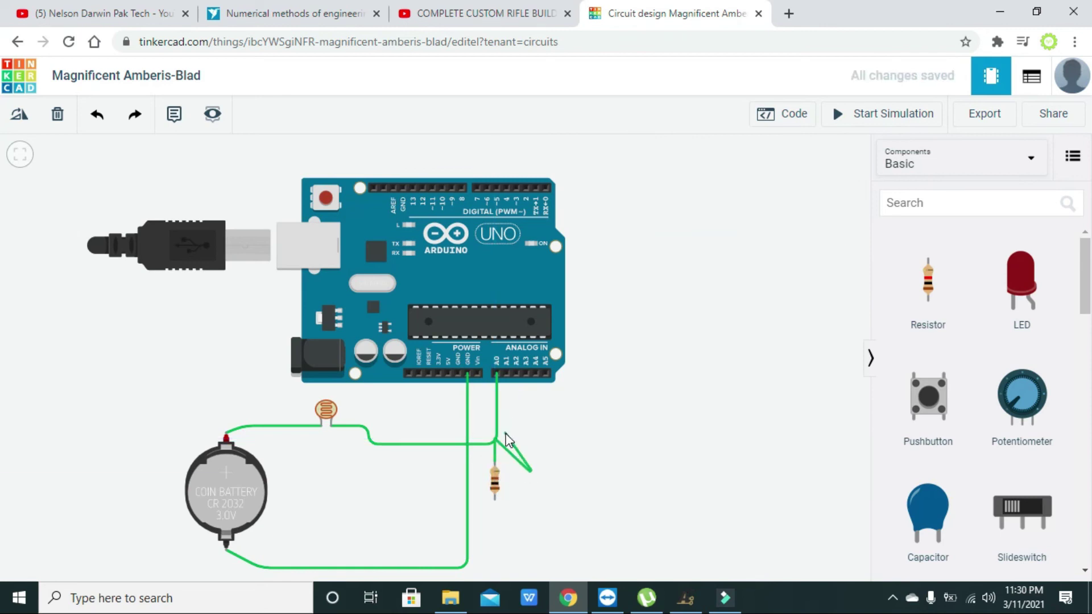
pyautogui.press('Escape')
pyautogui.click(494, 461)
pyautogui.click(498, 373)
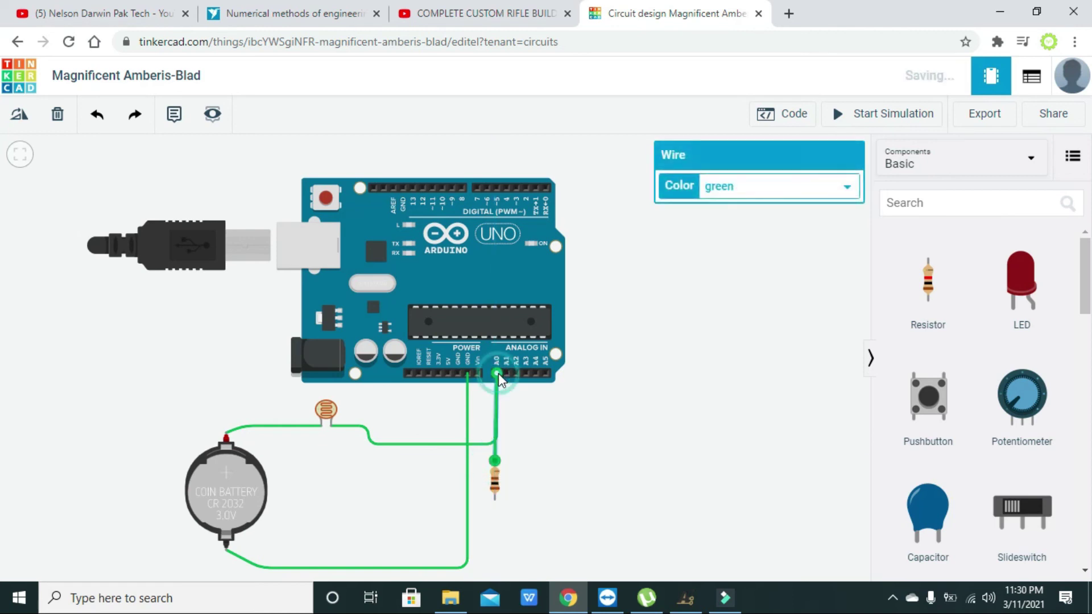
pyautogui.click(546, 519)
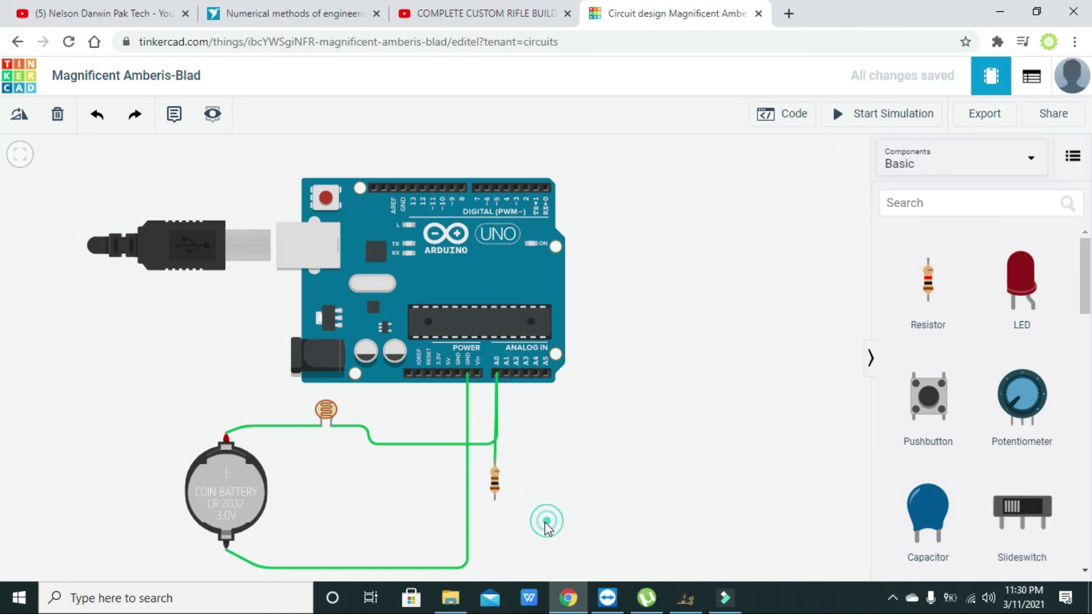
# Wire the resistor's bottom lead to the Arduino GND pin with a bent route.
pyautogui.click(495, 500)
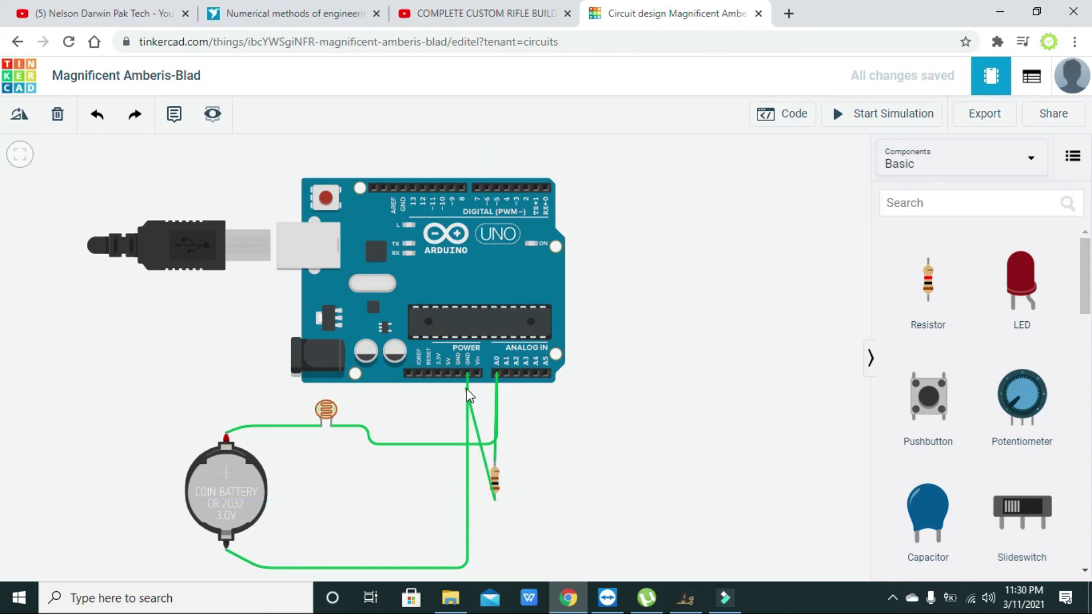
pyautogui.click(466, 371)
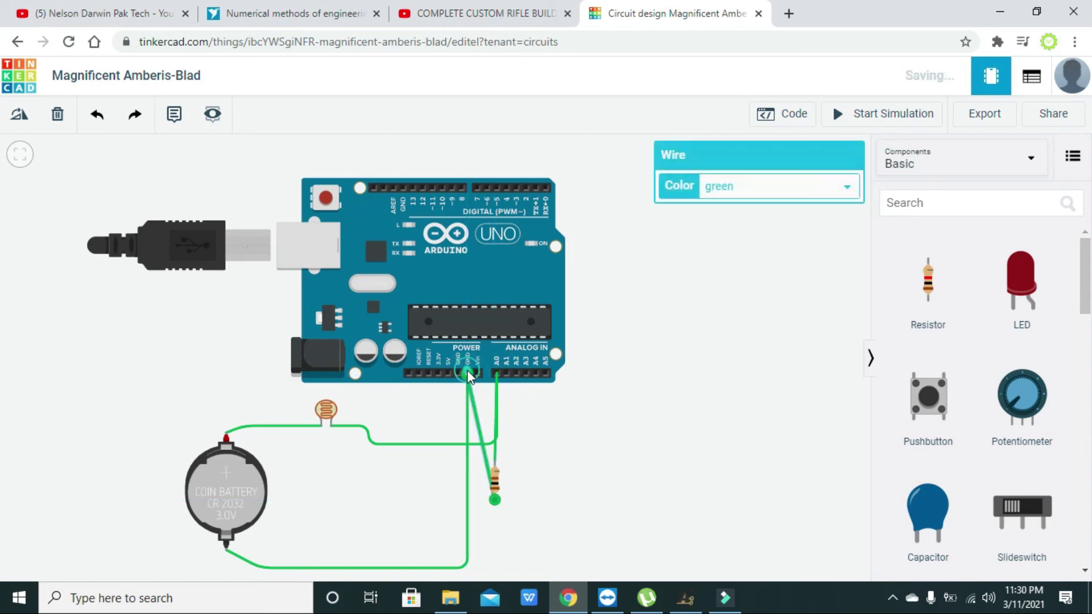
pyautogui.moveTo(486, 457); pyautogui.dragTo(494, 528)
pyautogui.click(484, 508)
# Deselect the wire, then start the simulation with the code editor and serial monitor showing.
pyautogui.click(594, 522)
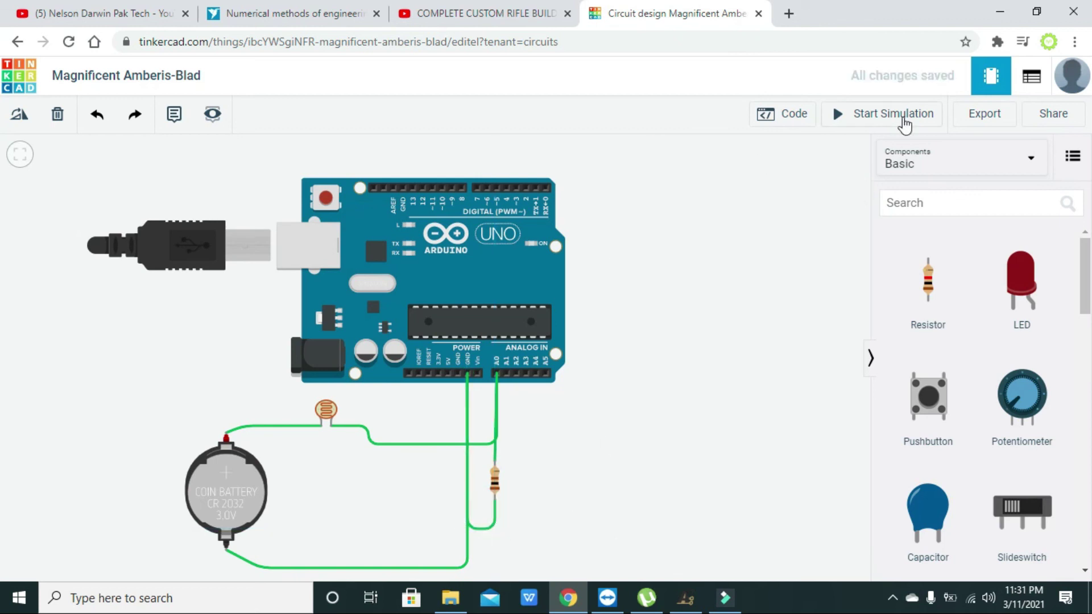
pyautogui.click(871, 118)
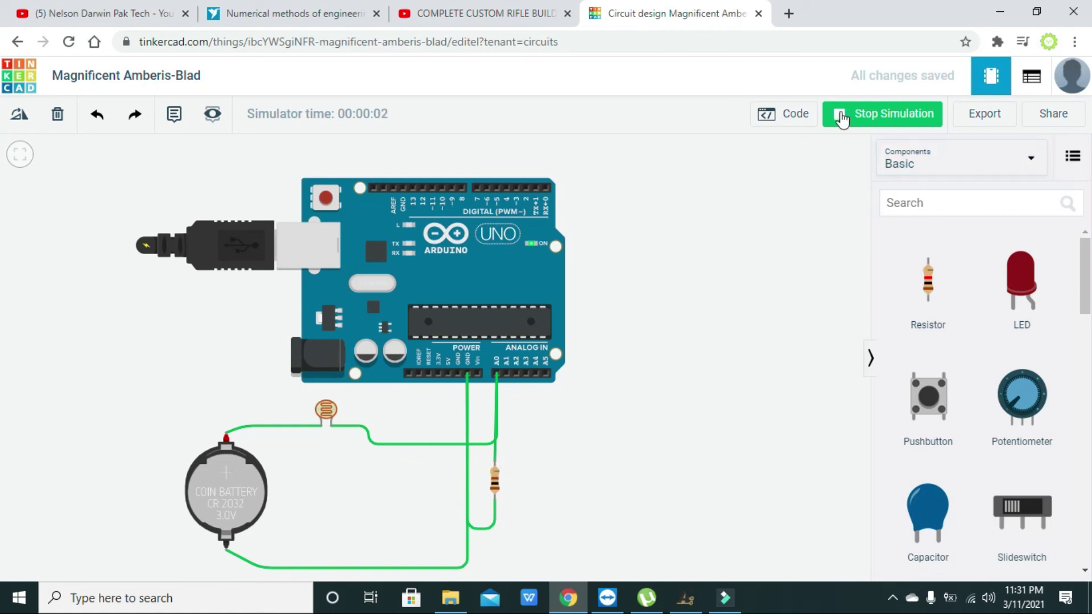
pyautogui.click(793, 119)
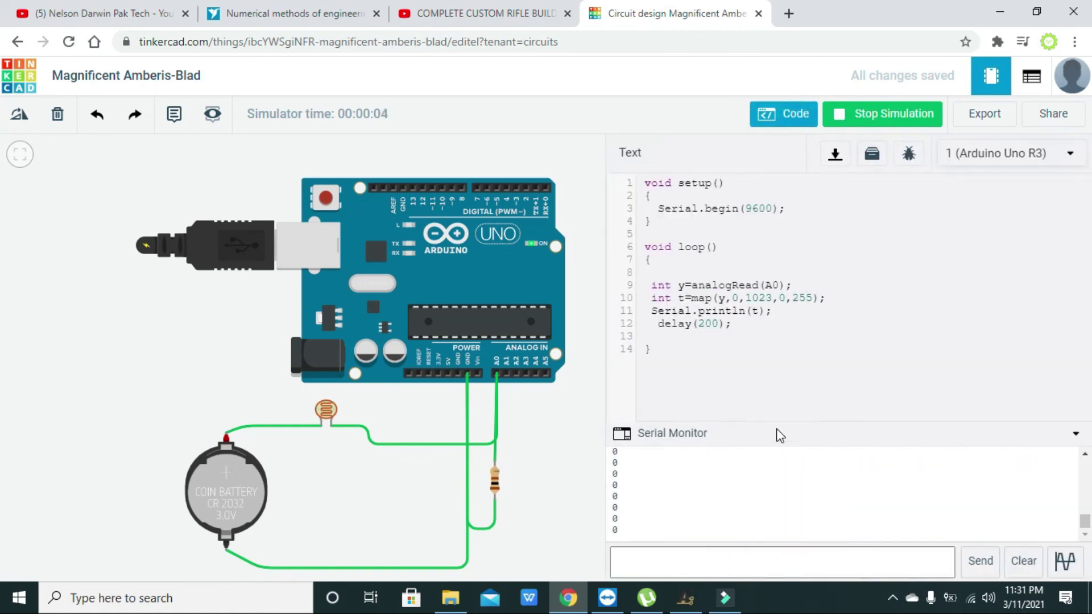
# Sweep the photoresistor's light level up and down, ending in full darkness, as readings move between 24 and 0.
pyautogui.click(325, 417)
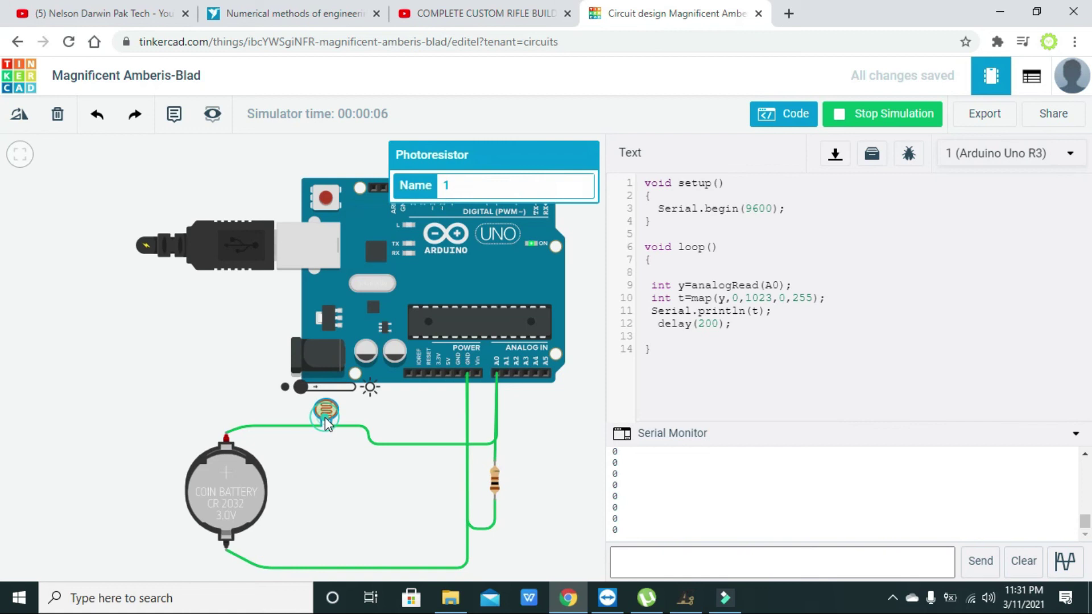
pyautogui.moveTo(337, 366); pyautogui.dragTo(353, 340)
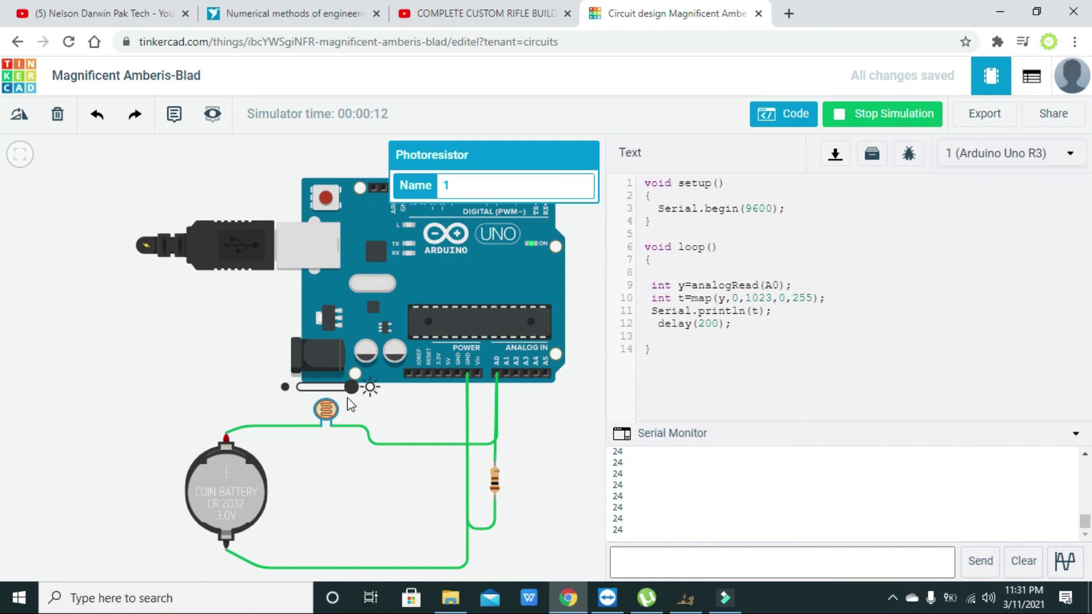
pyautogui.moveTo(351, 386); pyautogui.dragTo(306, 389)
pyautogui.moveTo(331, 386); pyautogui.dragTo(352, 389)
pyautogui.moveTo(322, 388); pyautogui.dragTo(297, 387)
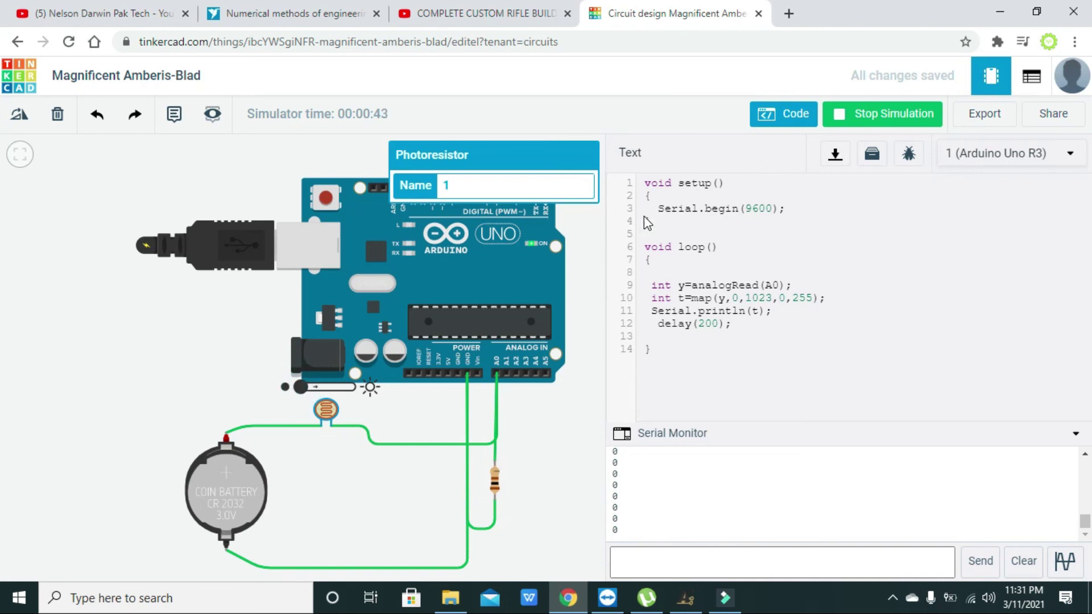
# Stop the simulation and close the code editor to bring back the Basic components library.
pyautogui.click(847, 116)
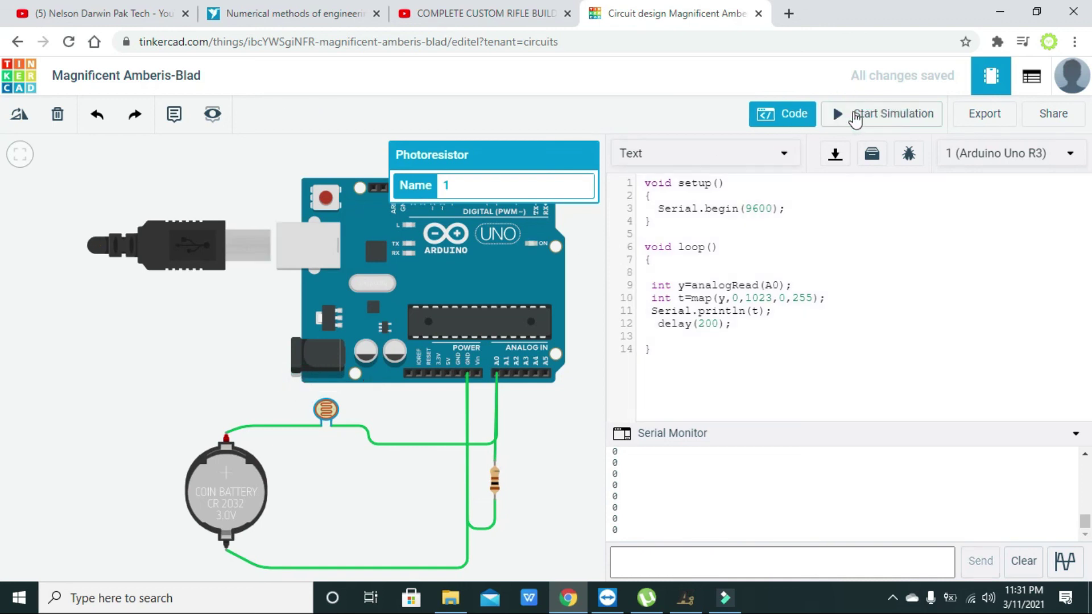
pyautogui.click(802, 116)
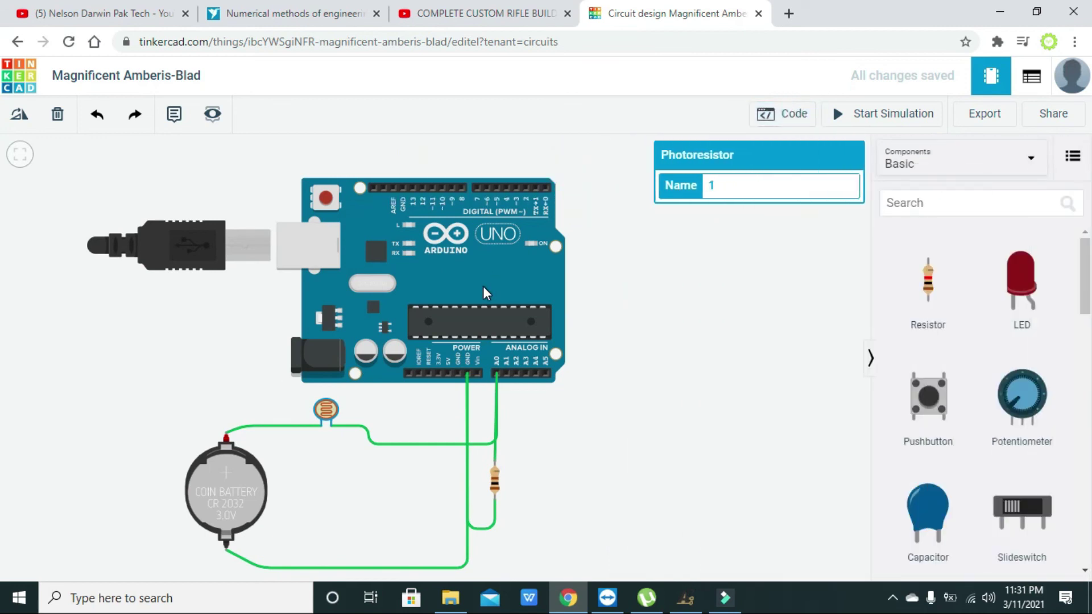